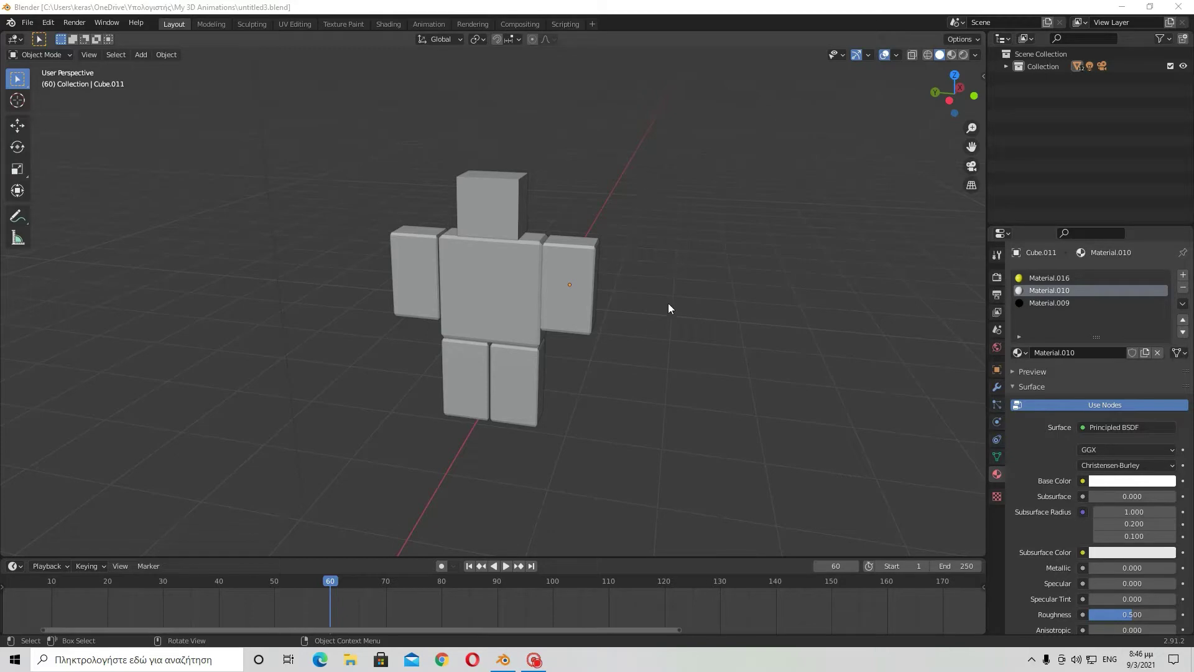
# Step: Switch the viewport to Rendered shading to show the character's yellow, blue and checkered materials
pyautogui.press('z')
pyautogui.click(665, 196)
pyautogui.scroll(2, 572, 222)
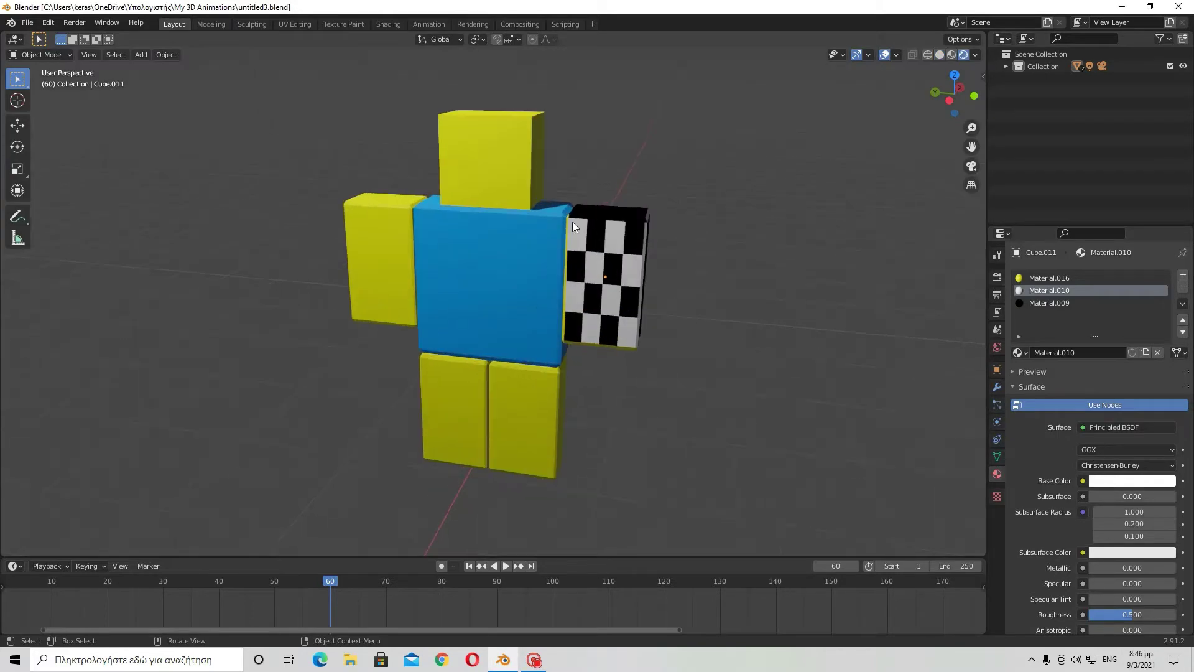
pyautogui.scroll(2, 560, 243)
pyautogui.moveTo(550, 259); pyautogui.dragTo(539, 293, button='middle')
pyautogui.scroll(-4, 539, 293)
pyautogui.scroll(3, 485, 191)
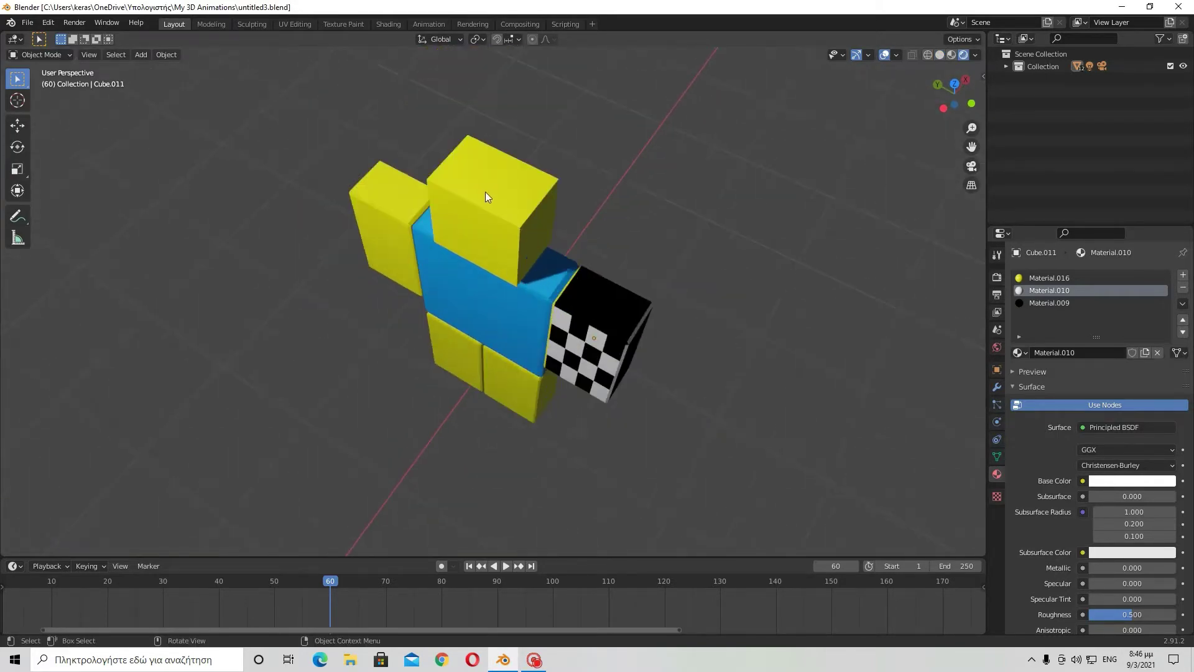
# Step: Select the yellow head cube (Cube.006) and frame the view on it
pyautogui.click(485, 192)
pyautogui.press('KP_Decimal')
pyautogui.moveTo(582, 171); pyautogui.dragTo(566, 168, button='middle')
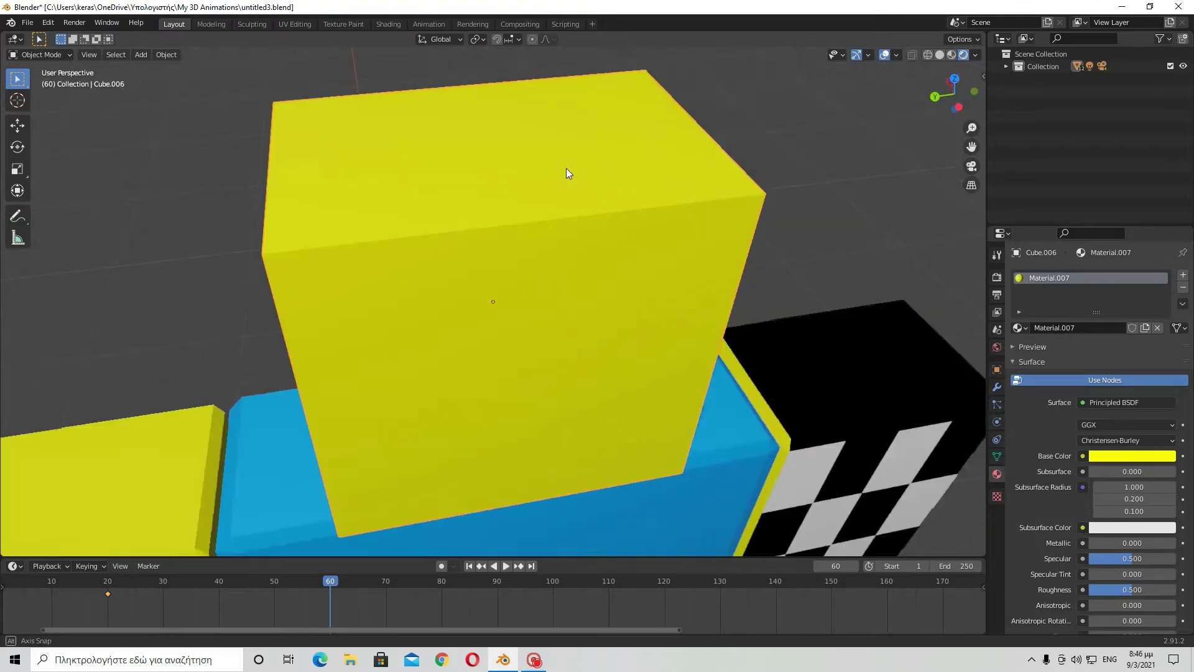
pyautogui.scroll(-3, 566, 168)
pyautogui.moveTo(640, 181)
pyautogui.mouseDown(button='middle')
pyautogui.moveTo(513, 155)
pyautogui.moveTo(370, 211)
pyautogui.mouseUp(button='middle')
pyautogui.scroll(3, 371, 211)
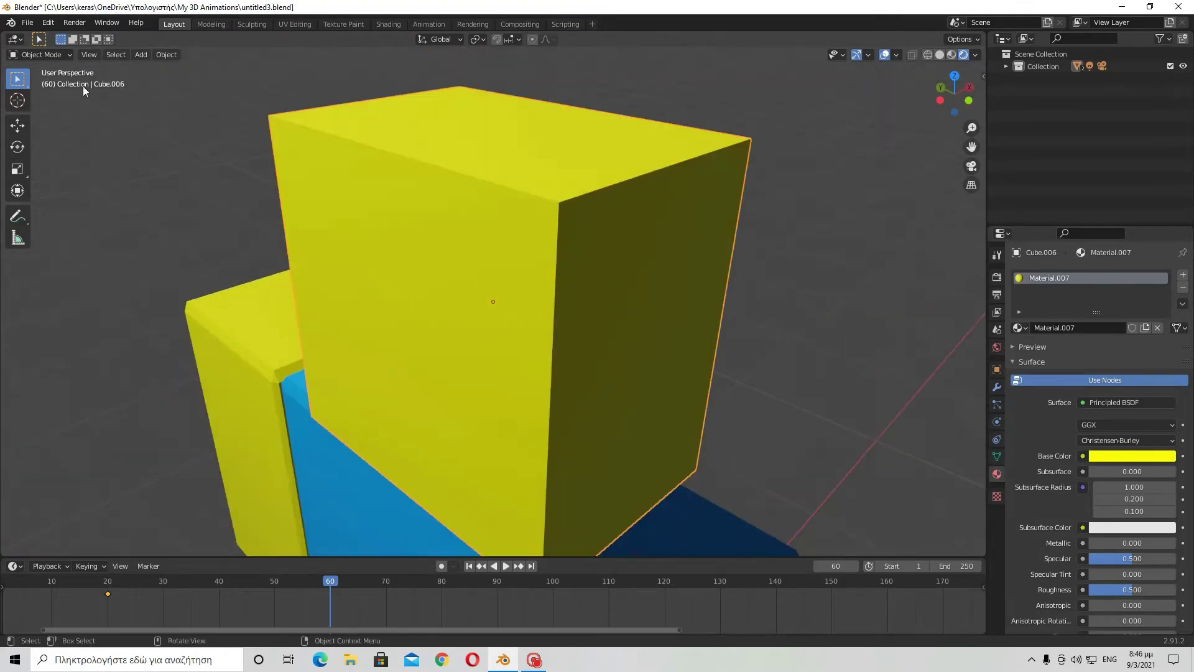
pyautogui.click(54, 54)
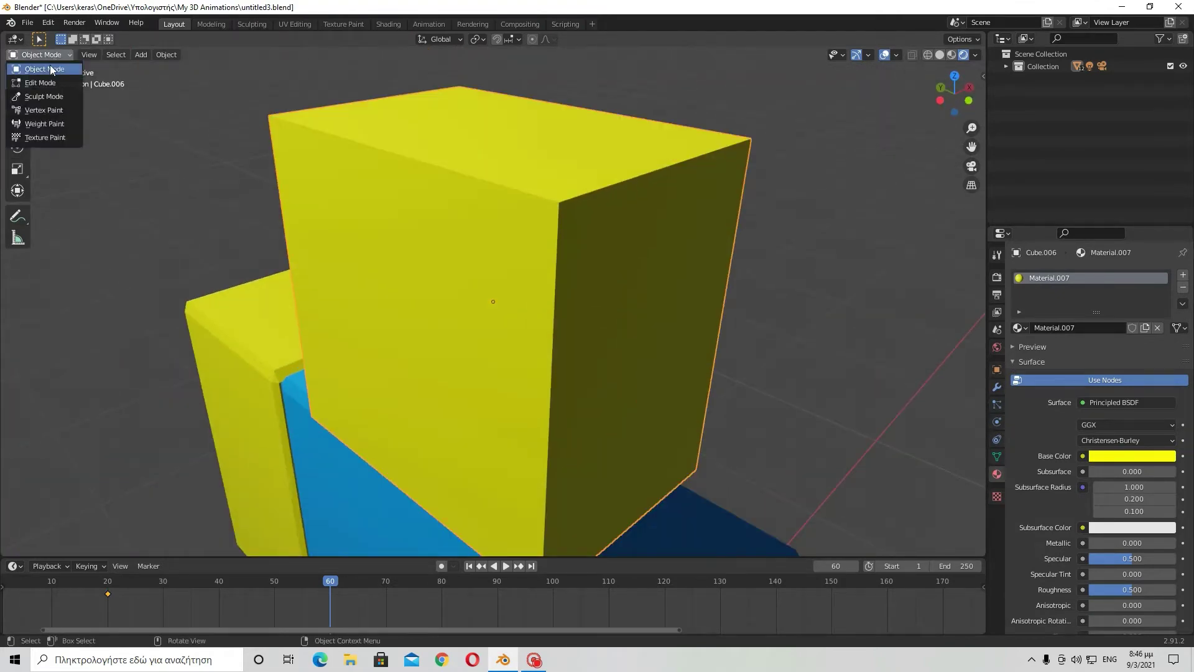
# Step: Put the head cube into Edit Mode and choose the Knife tool
pyautogui.click(39, 82)
pyautogui.moveTo(326, 163); pyautogui.dragTo(108, 322, button='middle')
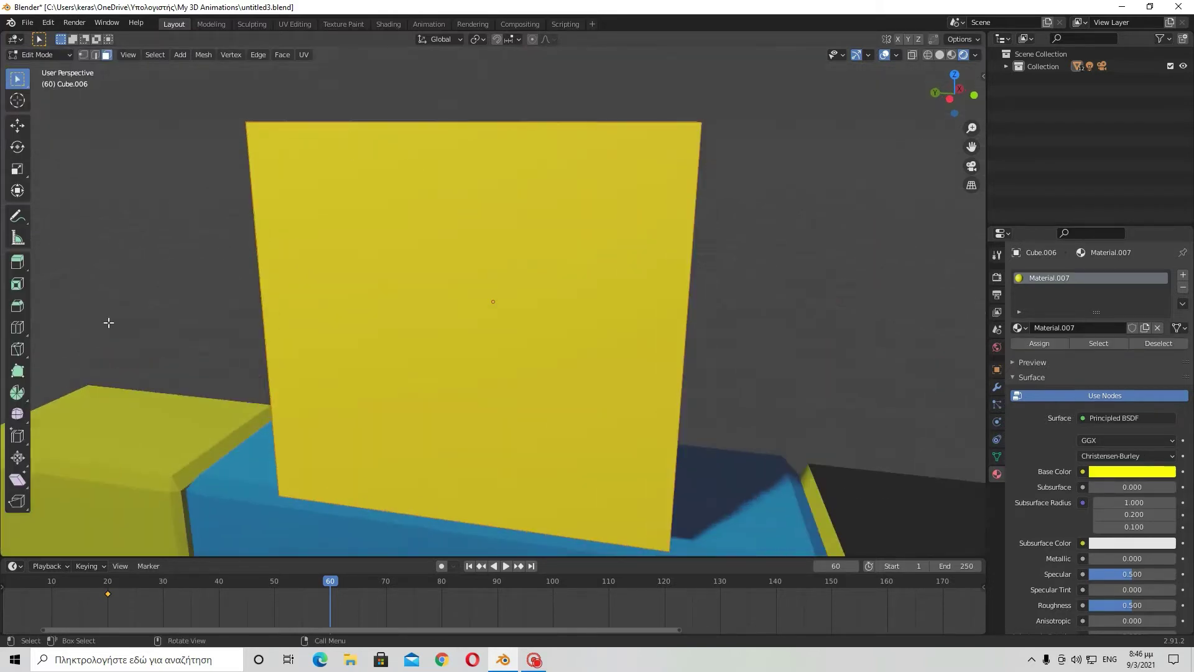
pyautogui.click(17, 350)
pyautogui.moveTo(382, 214)
pyautogui.mouseDown(button='middle')
pyautogui.moveTo(485, 234)
pyautogui.moveTo(503, 268)
pyautogui.moveTo(541, 252)
pyautogui.mouseUp(button='middle')
pyautogui.scroll(-3, 466, 227)
pyautogui.scroll(-2, 391, 292)
pyautogui.scroll(2, 391, 273)
pyautogui.scroll(2, 421, 240)
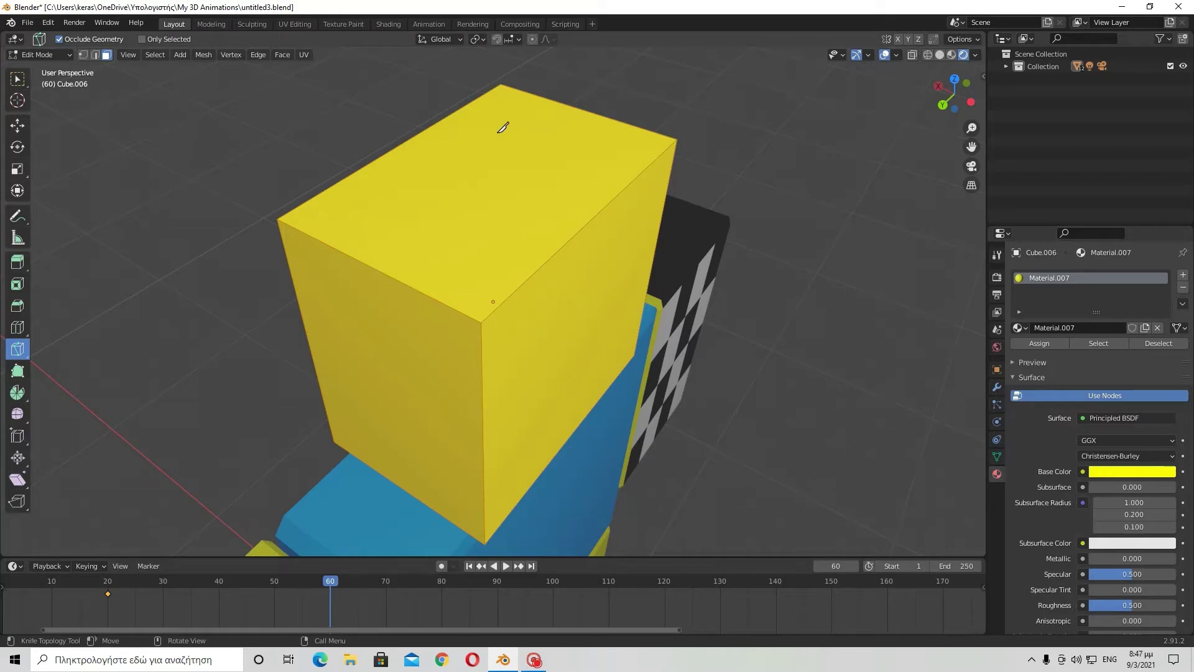
# Step: Orbit around the head cube to line up a view of its top front corner
pyautogui.moveTo(502, 128)
pyautogui.mouseDown(button='middle')
pyautogui.moveTo(474, 192)
pyautogui.moveTo(508, 195)
pyautogui.mouseUp(button='middle')
pyautogui.moveTo(635, 239)
pyautogui.mouseDown(button='middle')
pyautogui.moveTo(608, 240)
pyautogui.moveTo(621, 240)
pyautogui.mouseUp(button='middle')
pyautogui.scroll(-2, 608, 240)
pyautogui.scroll(2, 622, 238)
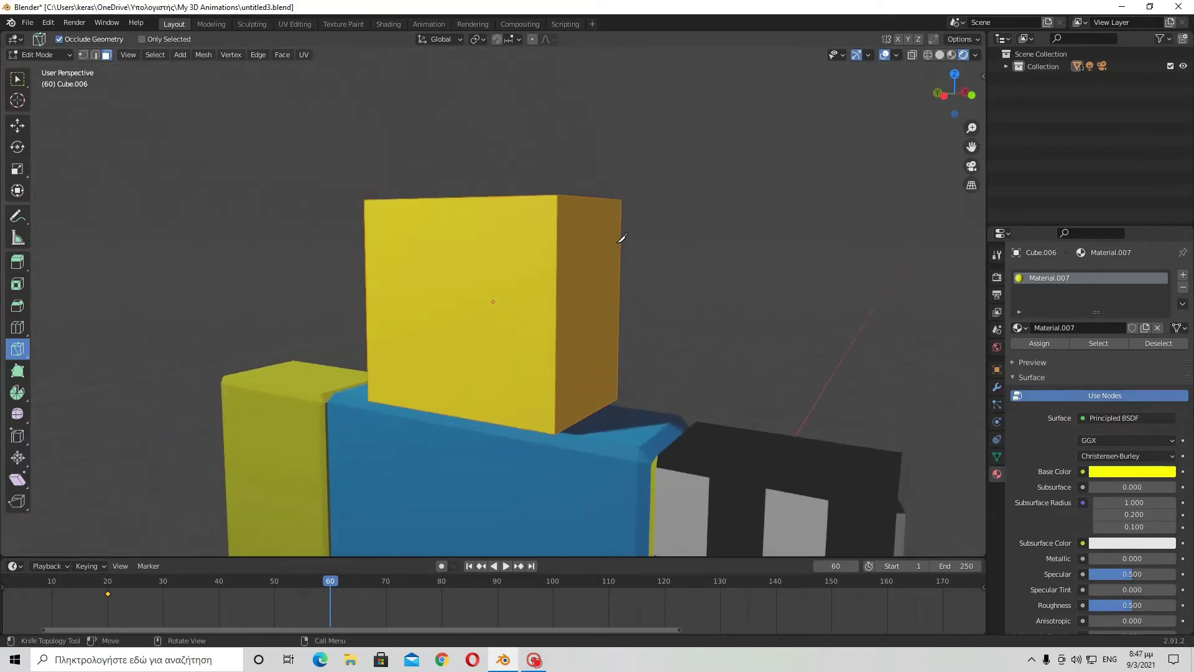
pyautogui.scroll(1, 622, 237)
pyautogui.scroll(-2, 592, 237)
pyautogui.moveTo(560, 252)
pyautogui.mouseDown(button='middle')
pyautogui.moveTo(554, 207)
pyautogui.moveTo(373, 245)
pyautogui.moveTo(440, 312)
pyautogui.moveTo(512, 218)
pyautogui.moveTo(544, 207)
pyautogui.moveTo(562, 301)
pyautogui.moveTo(631, 347)
pyautogui.moveTo(622, 342)
pyautogui.mouseUp(button='middle')
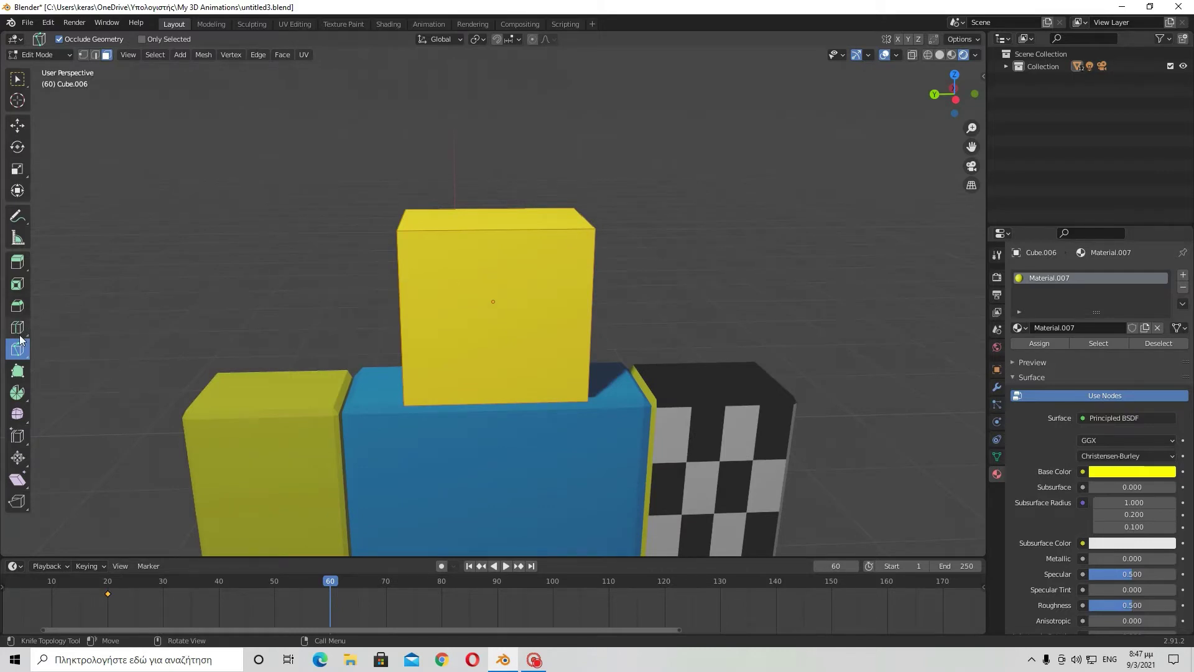
pyautogui.scroll(2, 528, 248)
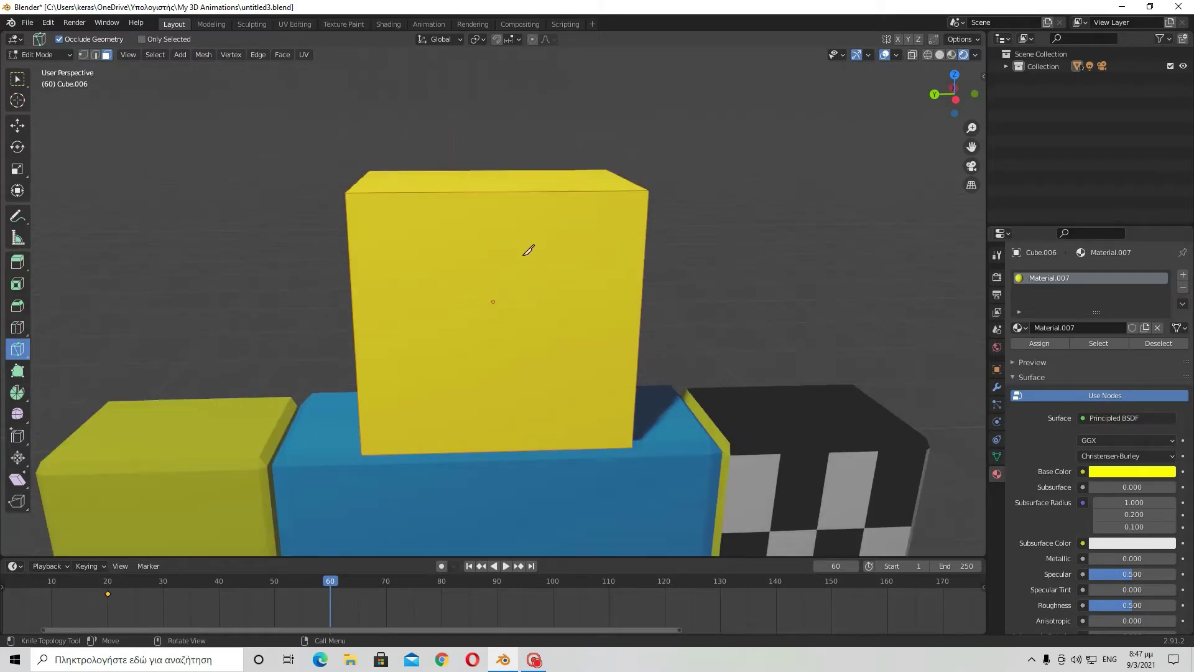
pyautogui.moveTo(528, 248)
pyautogui.mouseDown(button='middle')
pyautogui.moveTo(581, 259)
pyautogui.moveTo(520, 205)
pyautogui.moveTo(501, 216)
pyautogui.mouseUp(button='middle')
pyautogui.scroll(3, 520, 205)
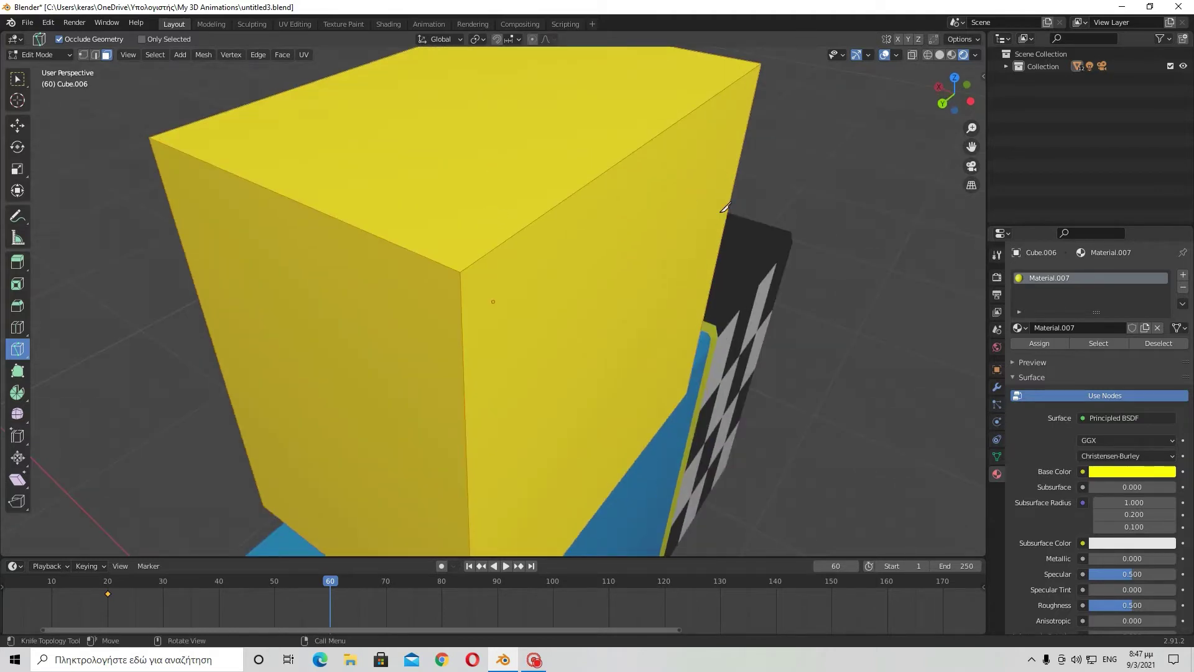
pyautogui.moveTo(767, 255)
pyautogui.mouseDown(button='middle')
pyautogui.moveTo(719, 248)
pyautogui.moveTo(619, 173)
pyautogui.moveTo(637, 146)
pyautogui.moveTo(610, 229)
pyautogui.moveTo(730, 282)
pyautogui.moveTo(749, 336)
pyautogui.moveTo(653, 331)
pyautogui.moveTo(592, 285)
pyautogui.moveTo(591, 151)
pyautogui.moveTo(631, 162)
pyautogui.moveTo(597, 213)
pyautogui.moveTo(517, 169)
pyautogui.mouseUp(button='middle')
pyautogui.scroll(-3, 722, 231)
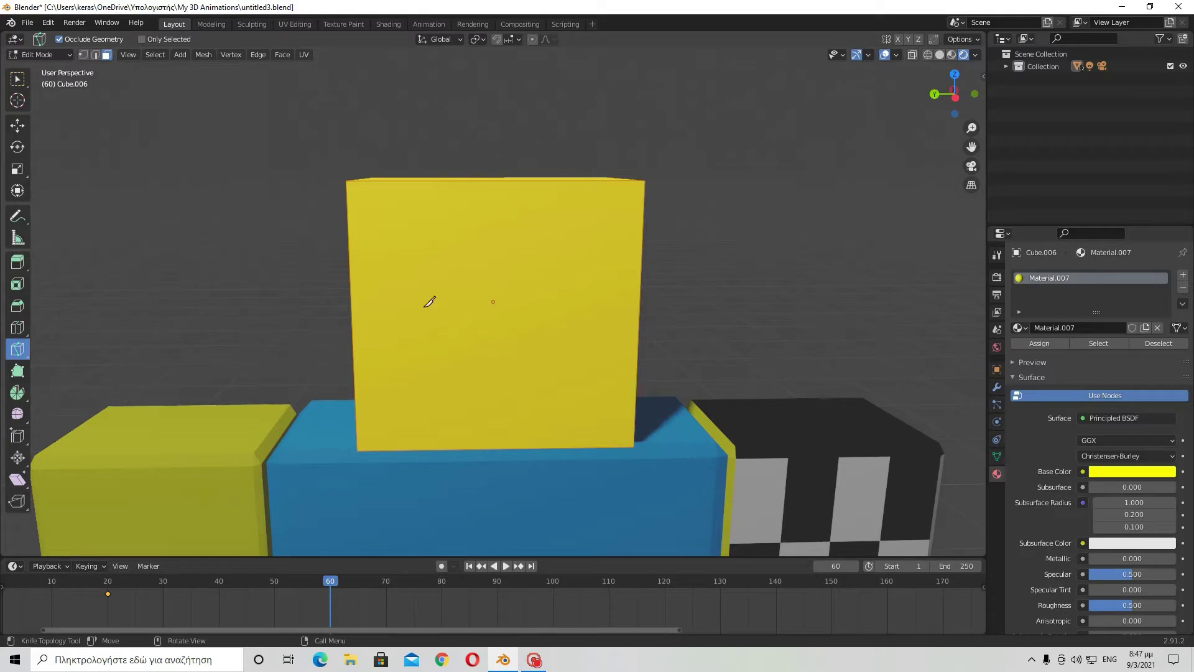
pyautogui.moveTo(429, 302)
pyautogui.mouseDown(button='middle')
pyautogui.moveTo(490, 282)
pyautogui.moveTo(693, 296)
pyautogui.moveTo(493, 227)
pyautogui.moveTo(434, 186)
pyautogui.moveTo(733, 386)
pyautogui.moveTo(643, 381)
pyautogui.mouseUp(button='middle')
pyautogui.scroll(-2, 547, 267)
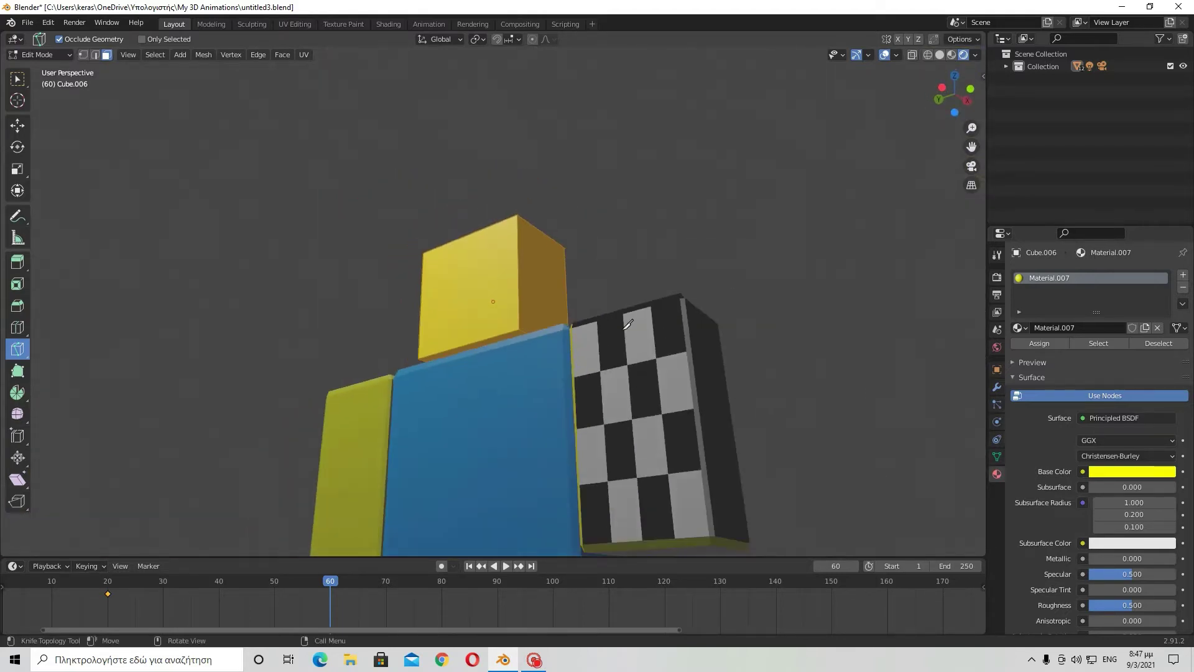
pyautogui.moveTo(627, 324)
pyautogui.mouseDown(button='middle')
pyautogui.moveTo(610, 330)
pyautogui.moveTo(640, 395)
pyautogui.moveTo(467, 181)
pyautogui.moveTo(466, 194)
pyautogui.moveTo(517, 192)
pyautogui.moveTo(507, 226)
pyautogui.moveTo(501, 181)
pyautogui.mouseUp(button='middle')
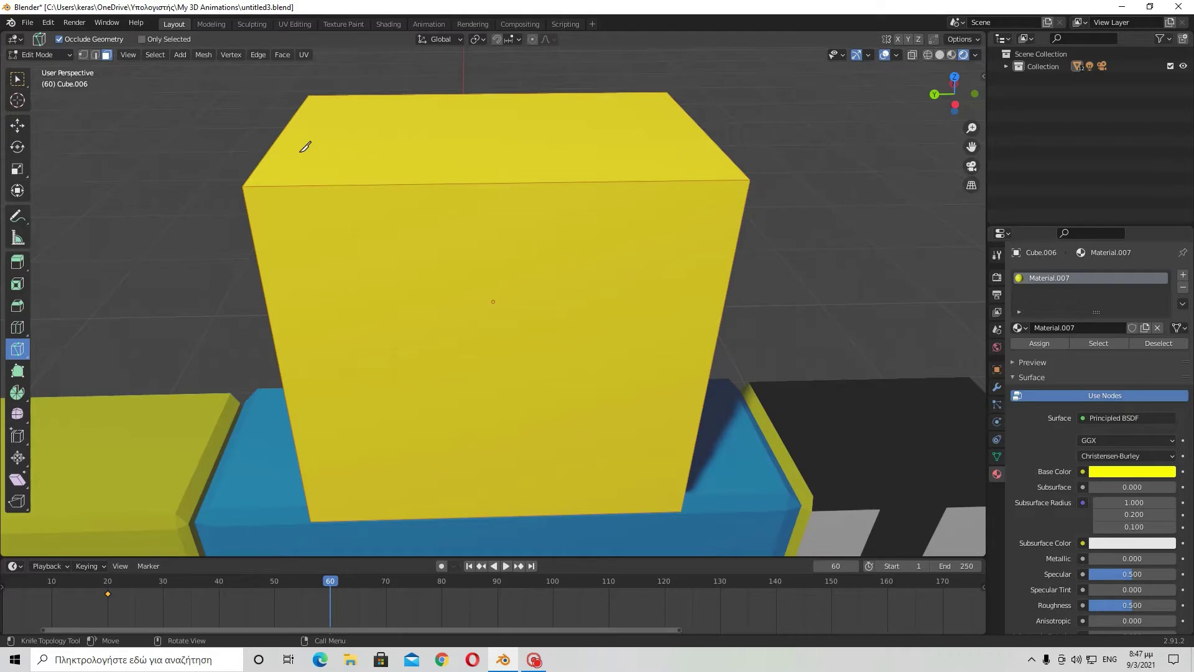
pyautogui.moveTo(305, 147)
pyautogui.mouseDown(button='middle')
pyautogui.moveTo(418, 133)
pyautogui.moveTo(467, 161)
pyautogui.mouseUp(button='middle')
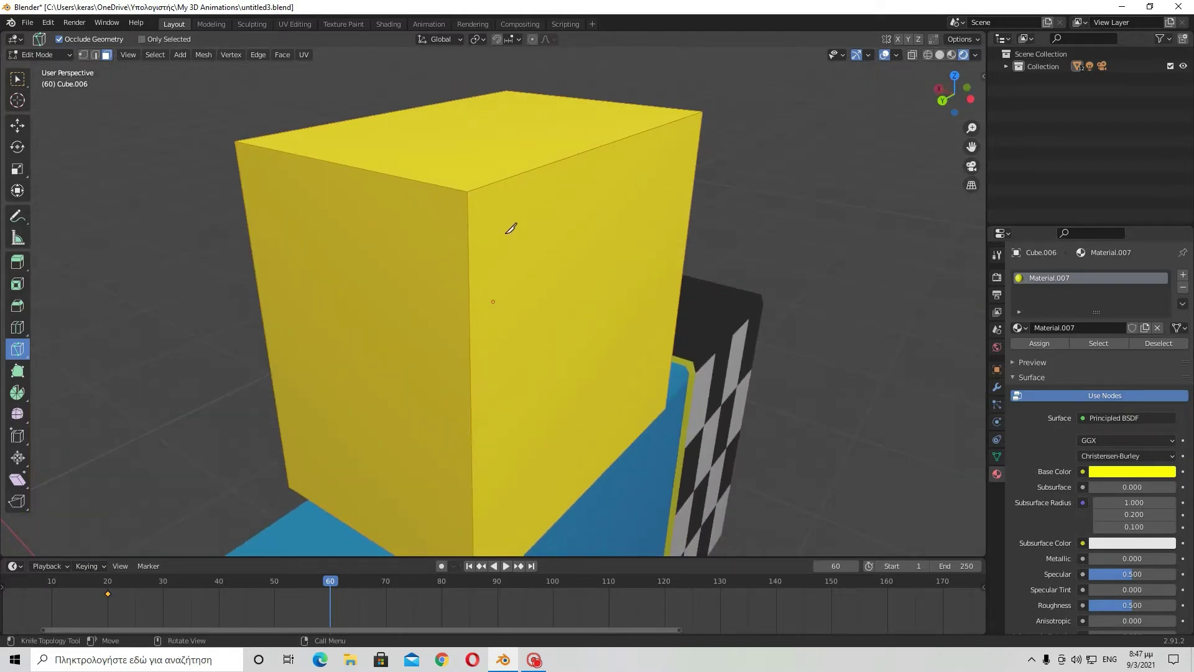
# Step: Knife a four-point zigzag hairline across the head's top front corner and confirm it
pyautogui.click(516, 230)
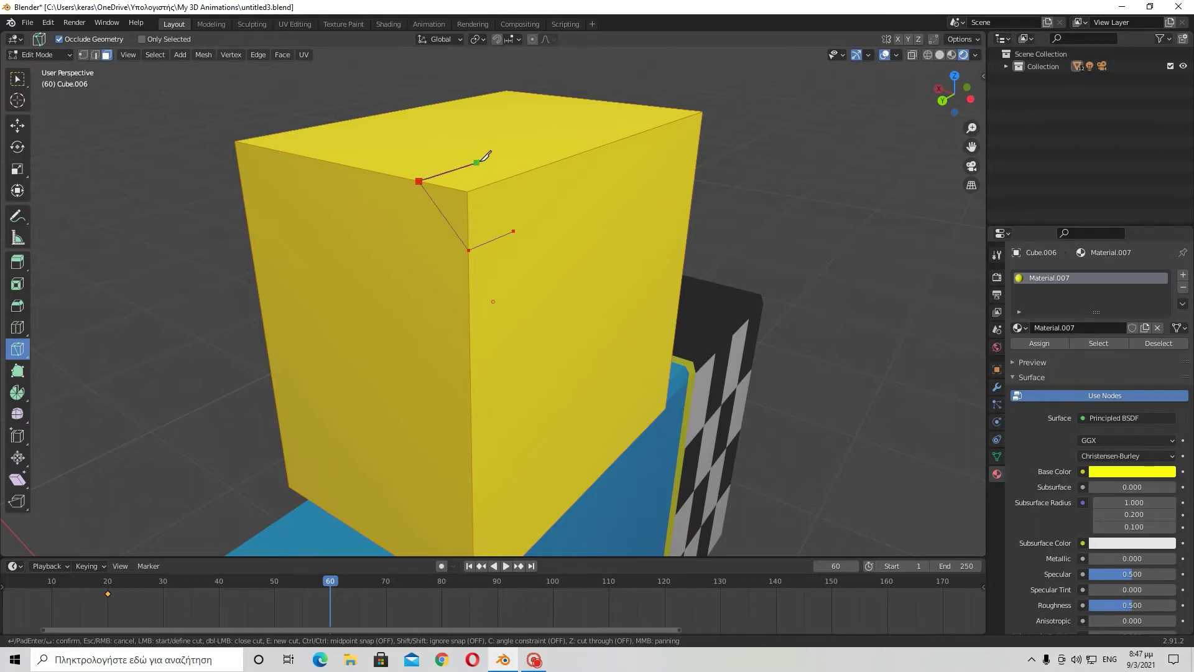
pyautogui.click(561, 158)
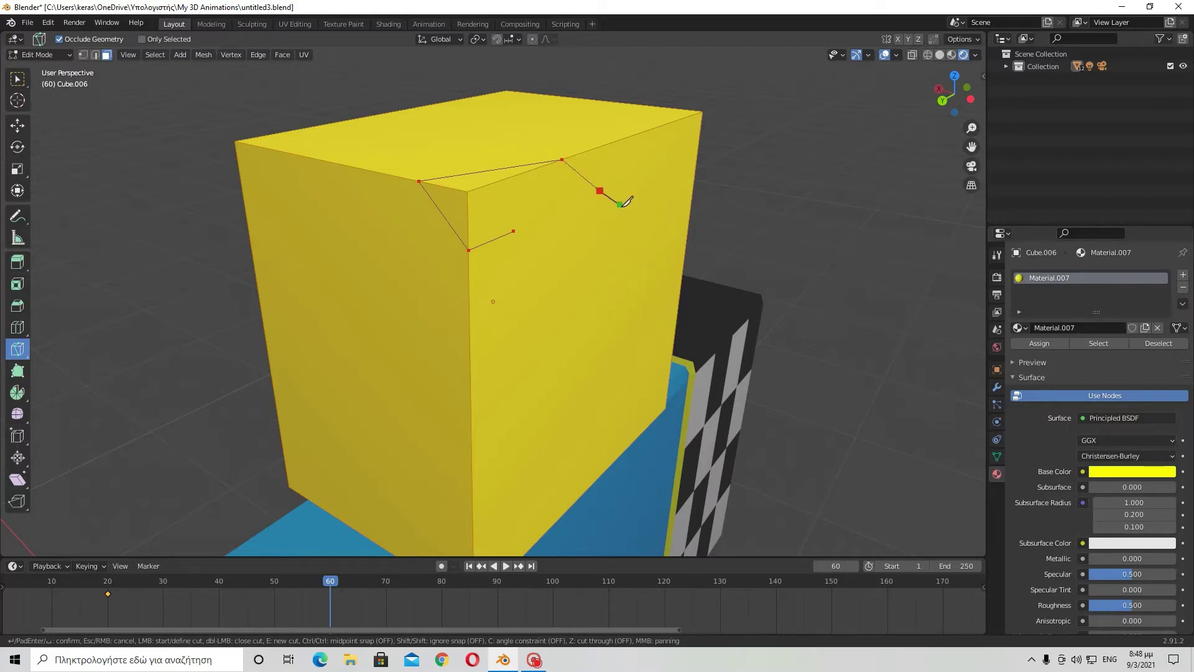
pyautogui.click(598, 191)
pyautogui.click(543, 207)
pyautogui.press('Return')
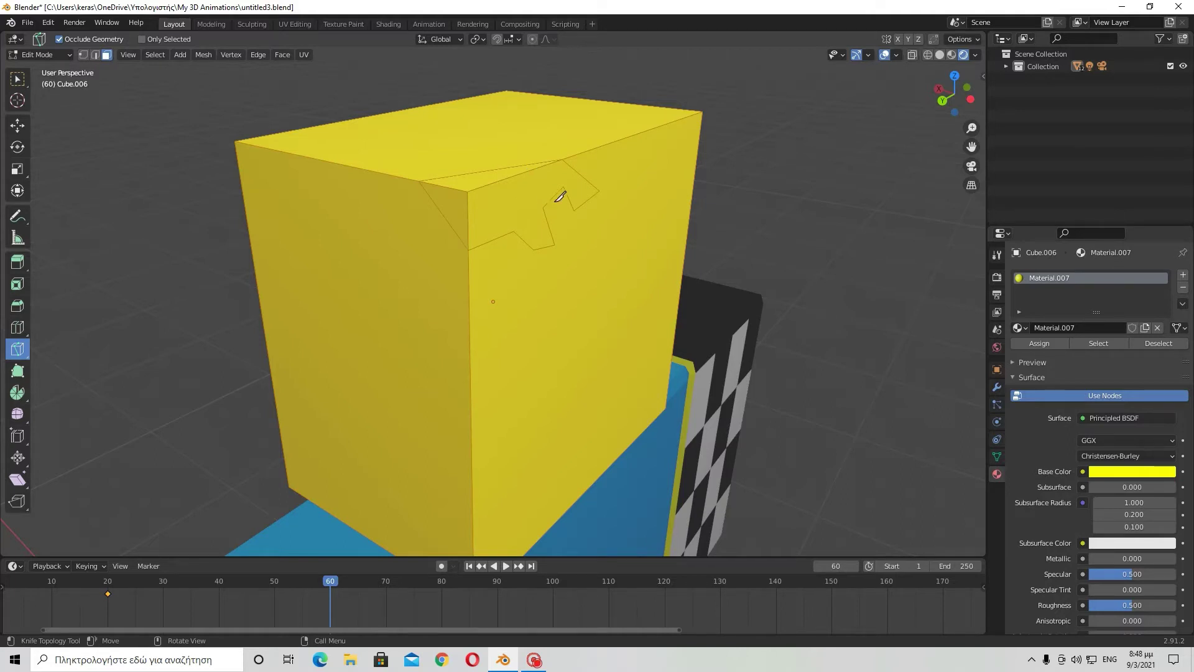
pyautogui.moveTo(560, 196)
pyautogui.mouseDown(button='middle')
pyautogui.moveTo(546, 200)
pyautogui.moveTo(566, 192)
pyautogui.moveTo(535, 156)
pyautogui.mouseUp(button='middle')
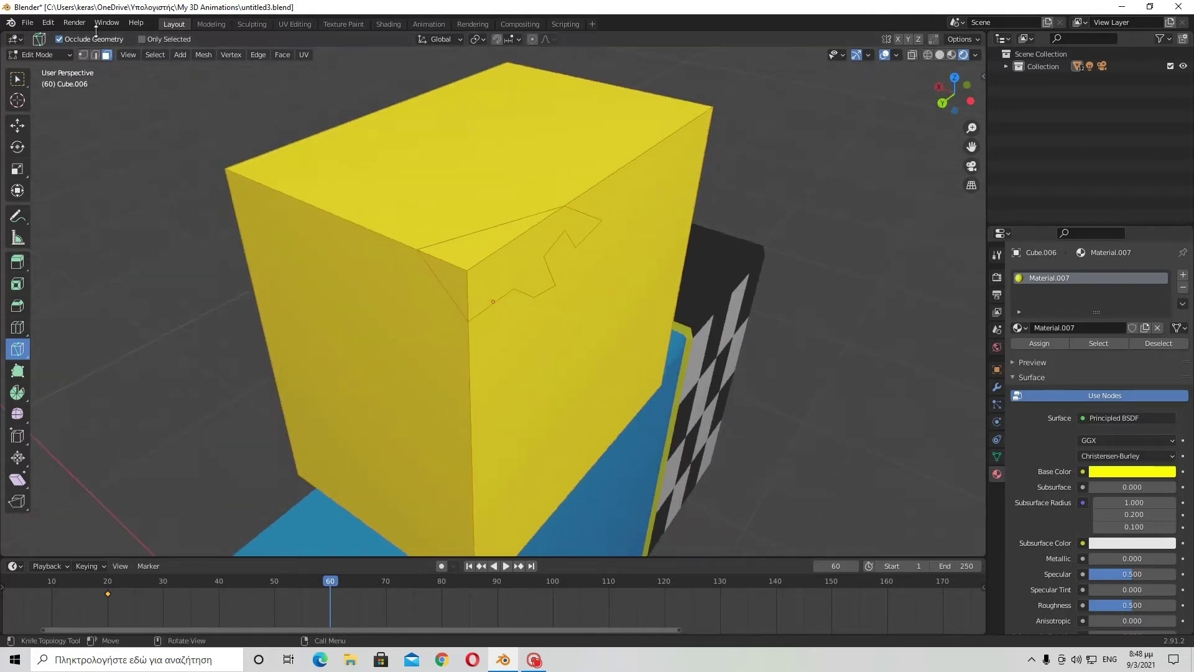
# Step: Select the zigzag-bounded hair face on the head and bring up the Delete menu (X)
pyautogui.click(18, 79)
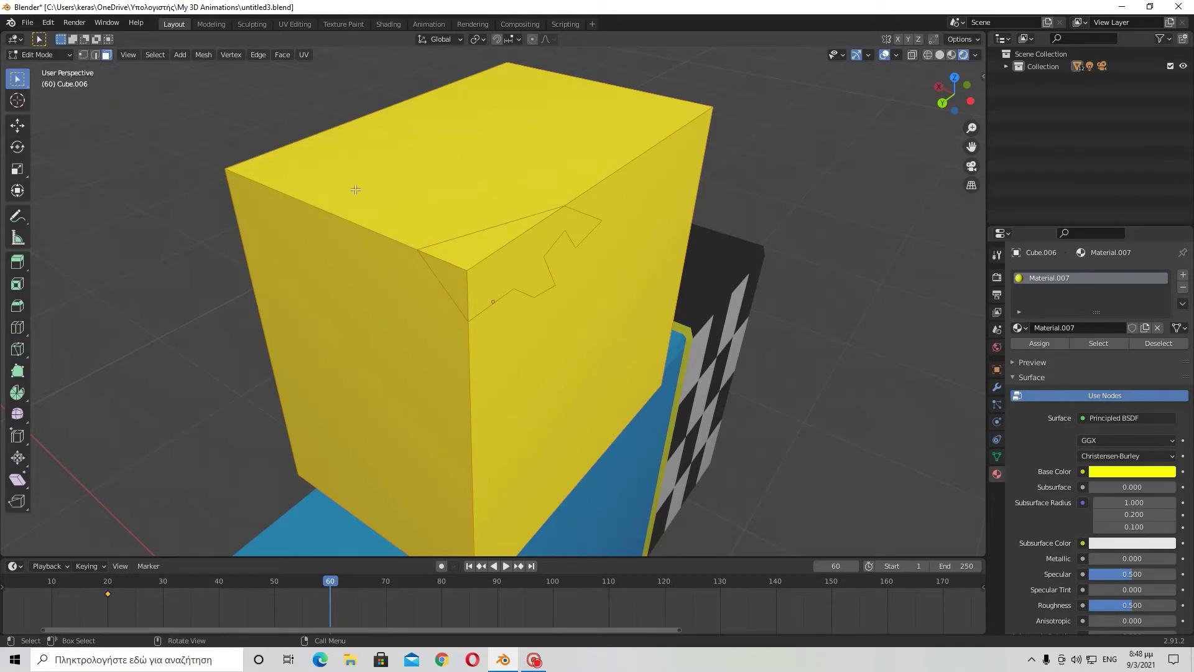
pyautogui.moveTo(483, 208); pyautogui.dragTo(307, 129, button='middle')
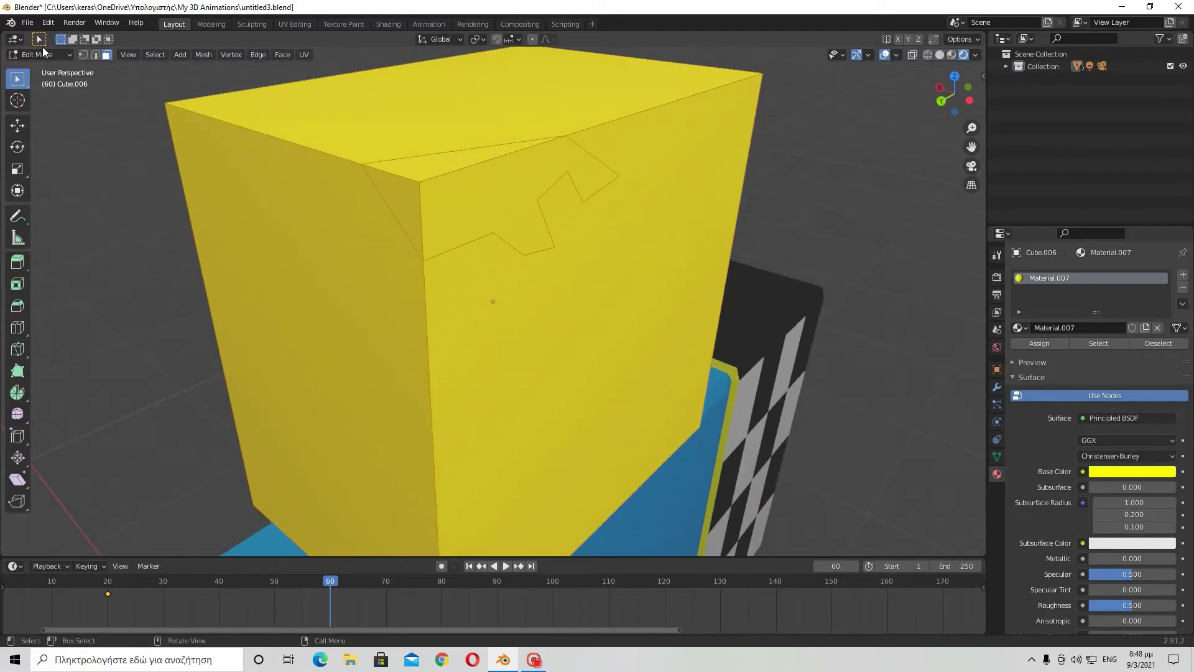
pyautogui.click(477, 204)
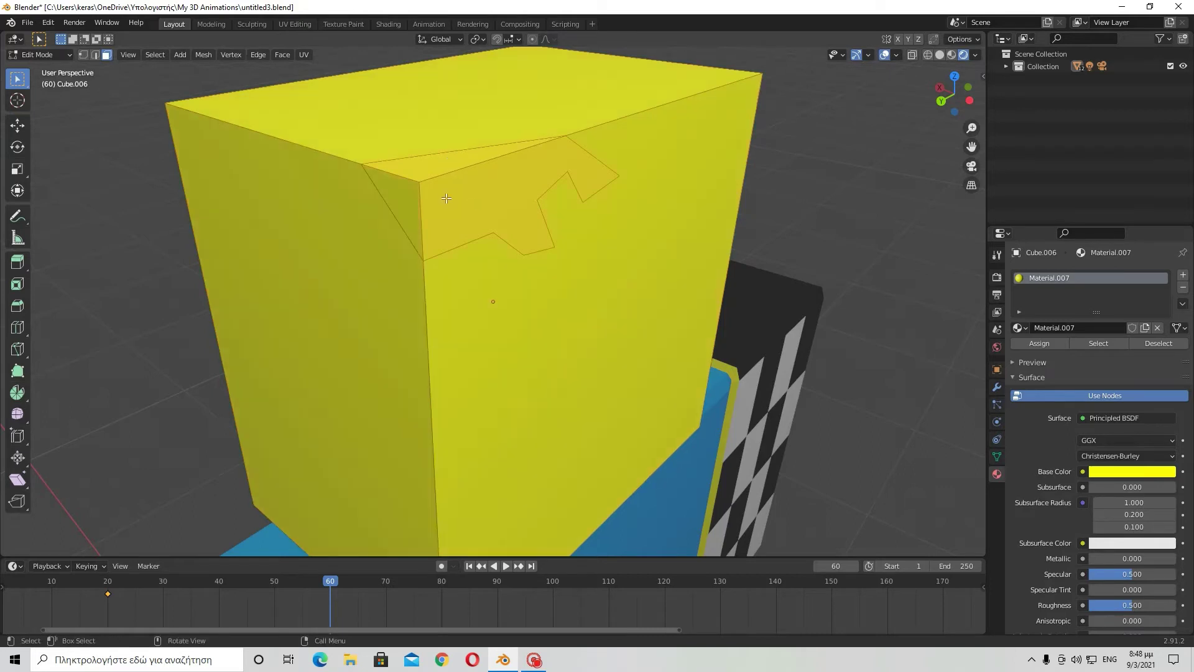
pyautogui.moveTo(446, 199); pyautogui.dragTo(491, 170, button='middle')
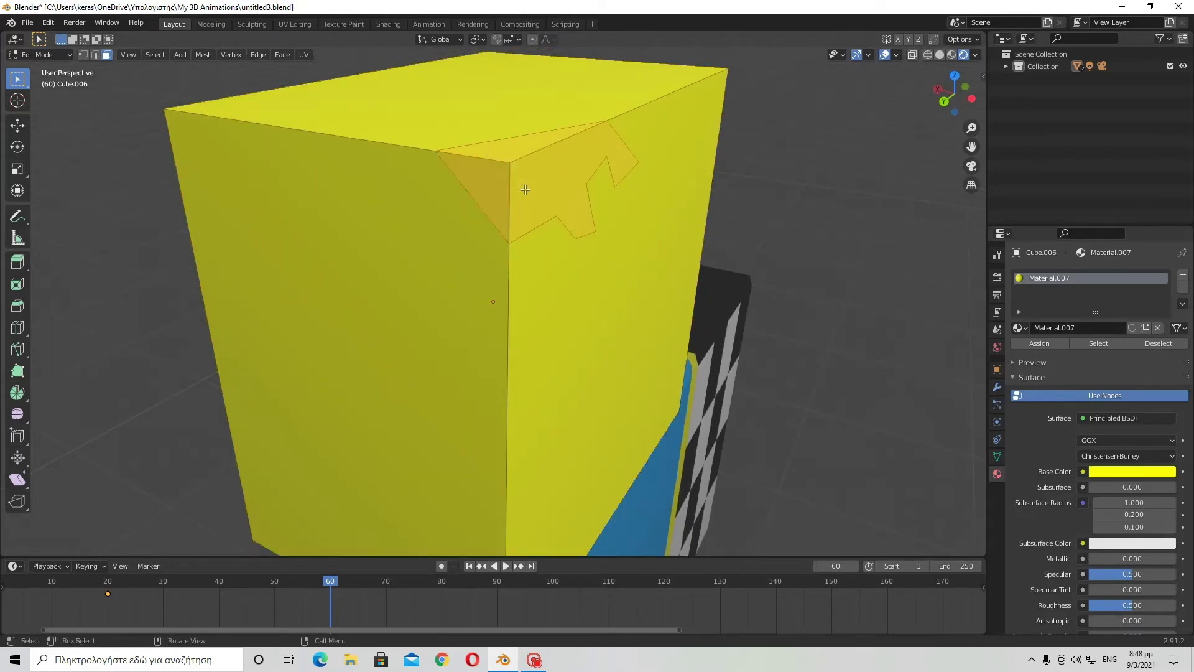
pyautogui.scroll(3, 507, 190)
pyautogui.scroll(2, 517, 209)
pyautogui.scroll(-5, 517, 208)
pyautogui.moveTo(492, 293); pyautogui.dragTo(485, 292, button='middle')
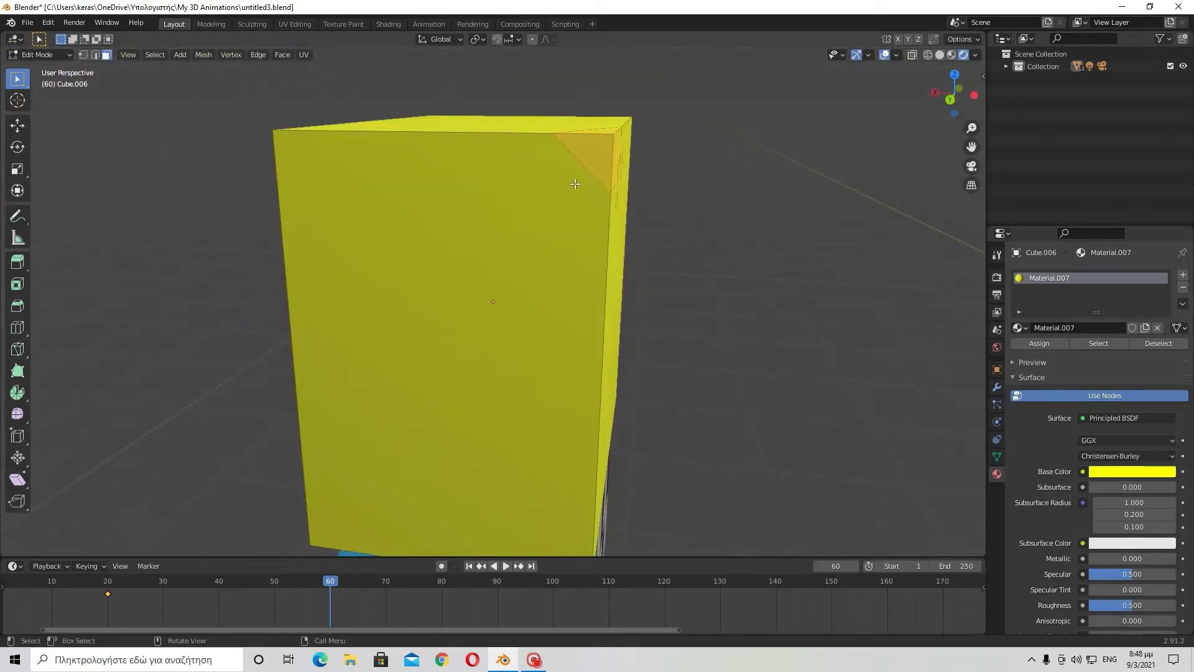
pyautogui.scroll(2, 481, 190)
pyautogui.scroll(-3, 482, 190)
pyautogui.moveTo(482, 190); pyautogui.dragTo(533, 187, button='middle')
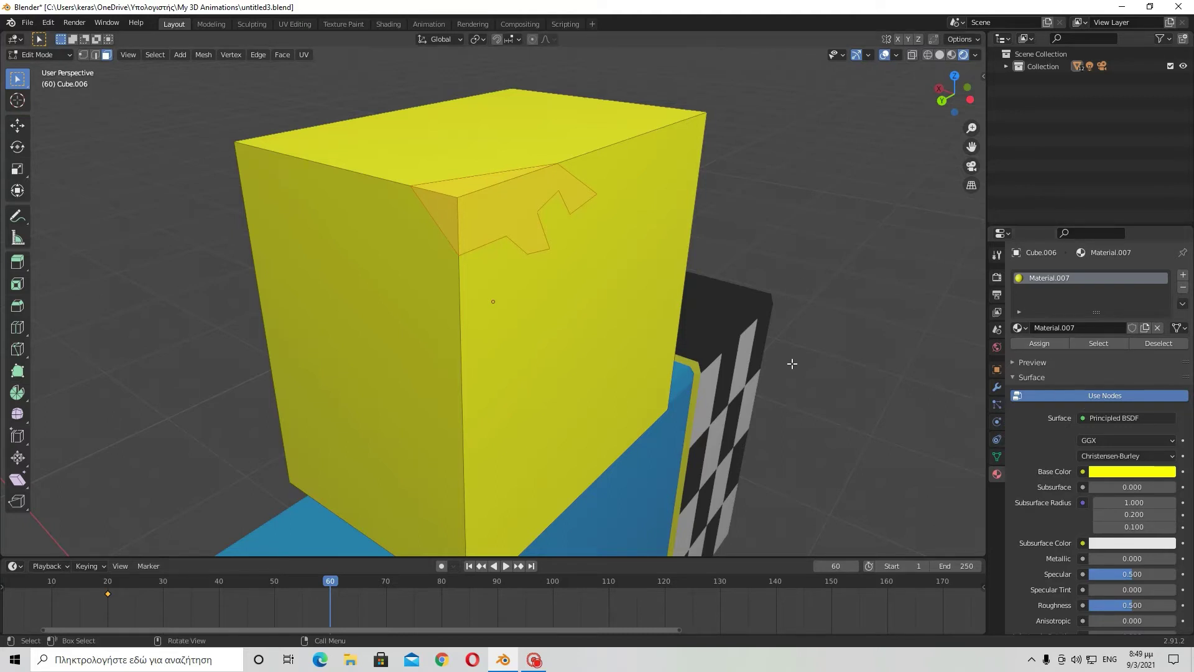
pyautogui.moveTo(608, 185)
pyautogui.mouseDown(button='middle')
pyautogui.moveTo(592, 209)
pyautogui.moveTo(555, 216)
pyautogui.mouseUp(button='middle')
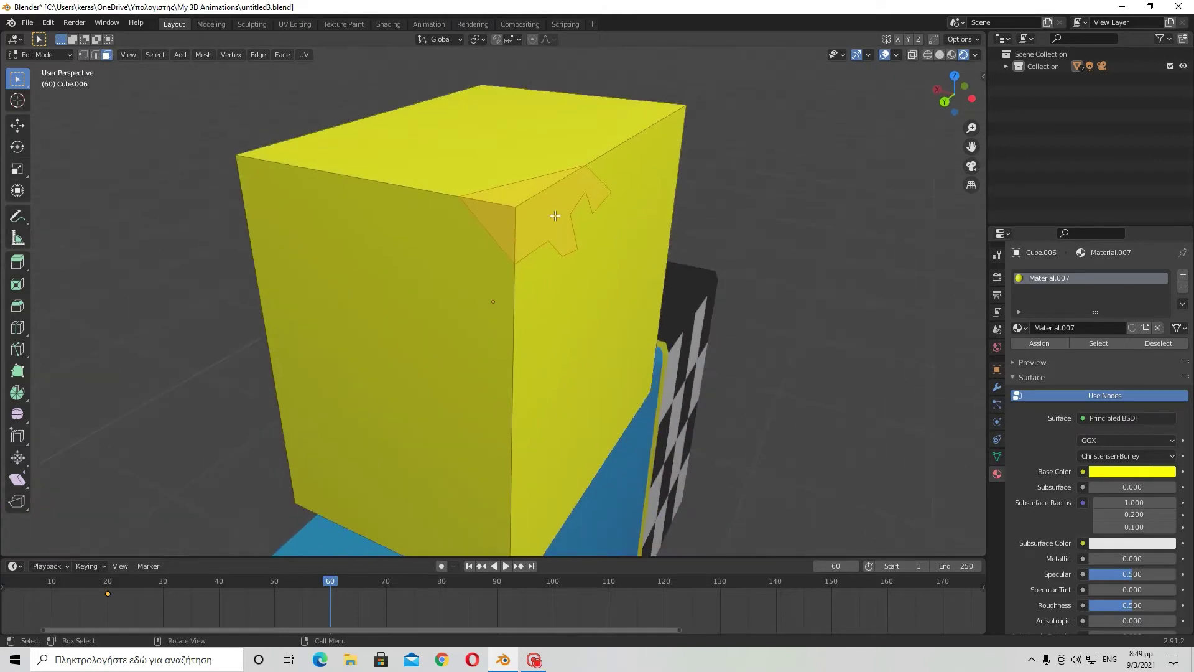
pyautogui.press('x')
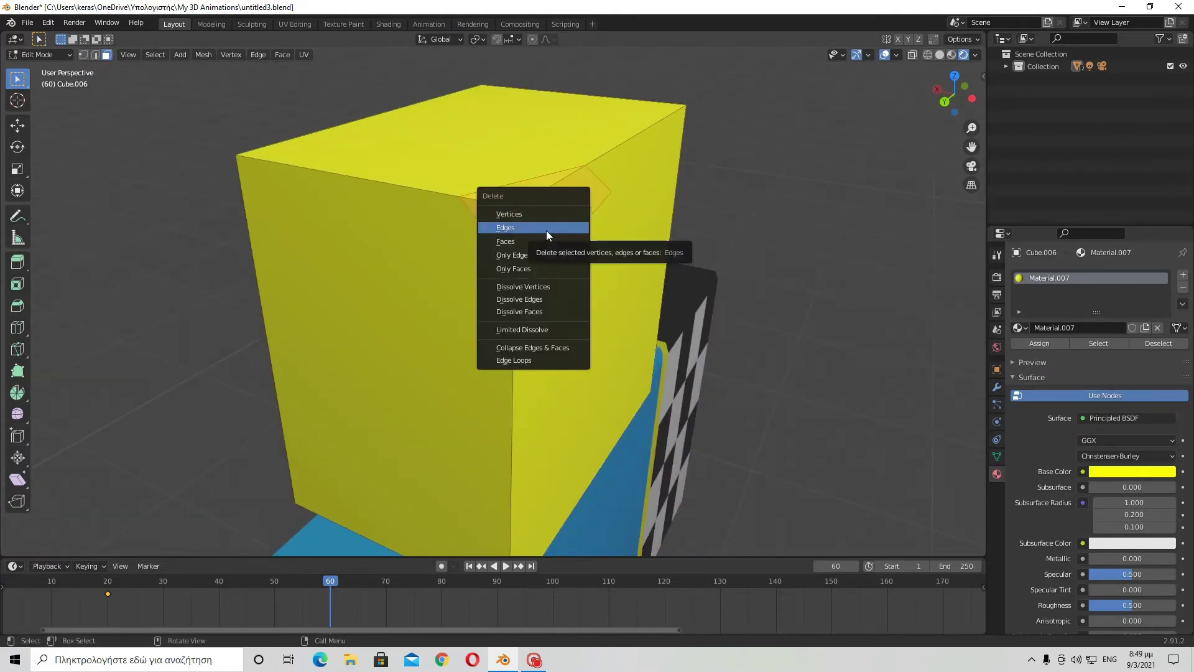
pyautogui.click(547, 231)
pyautogui.moveTo(547, 231); pyautogui.dragTo(493, 302, button='middle')
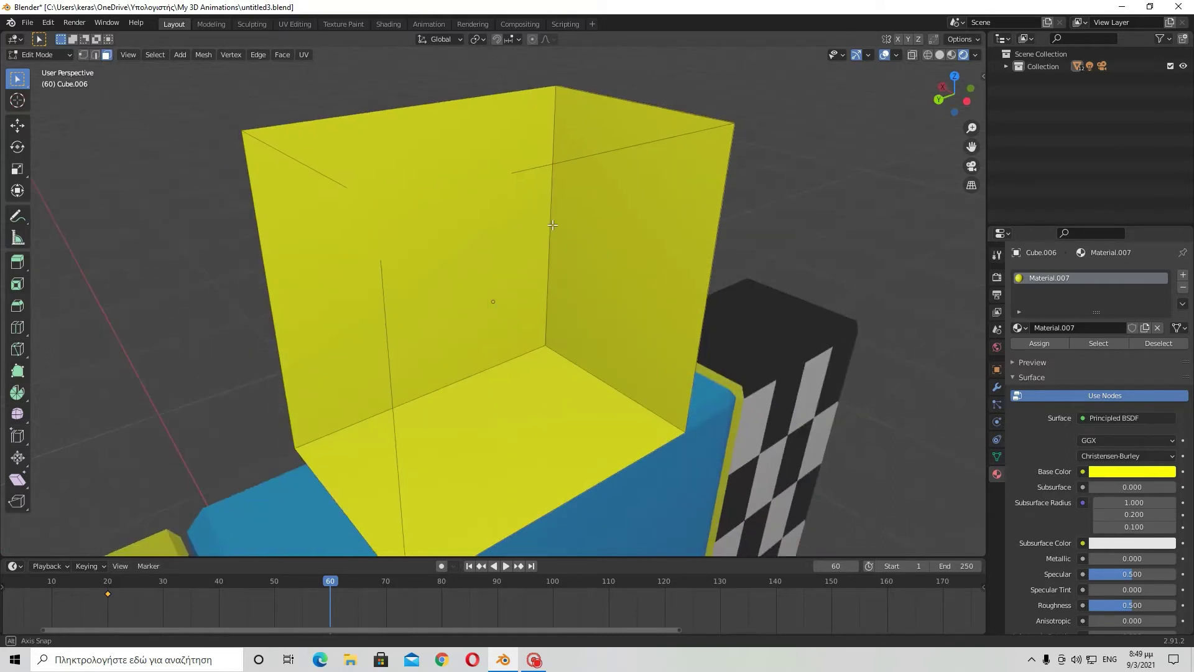
pyautogui.click(48, 22)
pyautogui.click(77, 38)
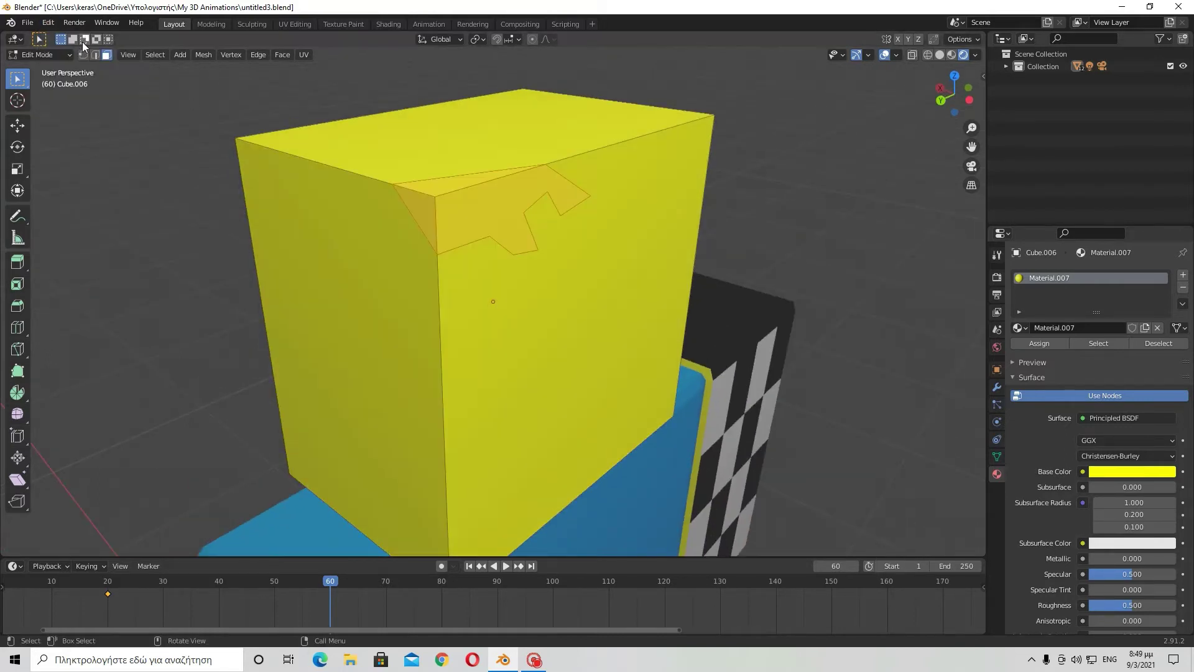
pyautogui.press('x')
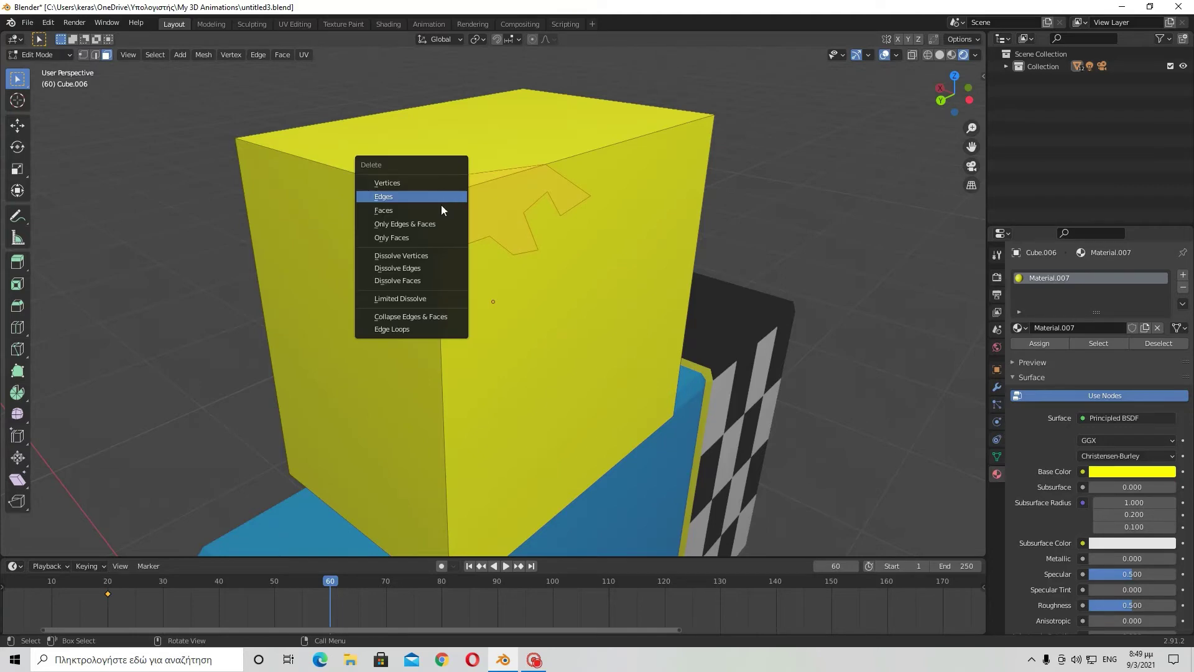
pyautogui.click(440, 206)
pyautogui.moveTo(439, 207)
pyautogui.mouseDown(button='middle')
pyautogui.moveTo(440, 227)
pyautogui.moveTo(436, 183)
pyautogui.moveTo(469, 176)
pyautogui.moveTo(440, 196)
pyautogui.moveTo(584, 215)
pyautogui.moveTo(542, 220)
pyautogui.moveTo(299, 112)
pyautogui.mouseUp(button='middle')
pyautogui.scroll(2, 469, 176)
pyautogui.scroll(5, 440, 196)
pyautogui.scroll(-4, 440, 196)
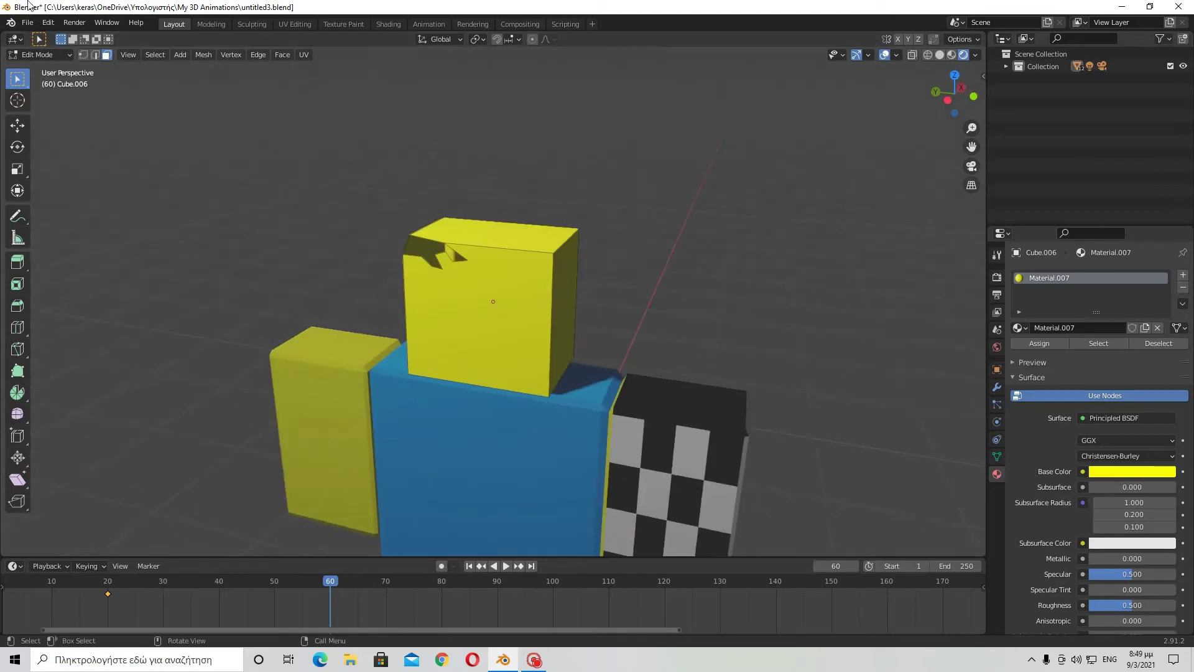
pyautogui.click(48, 22)
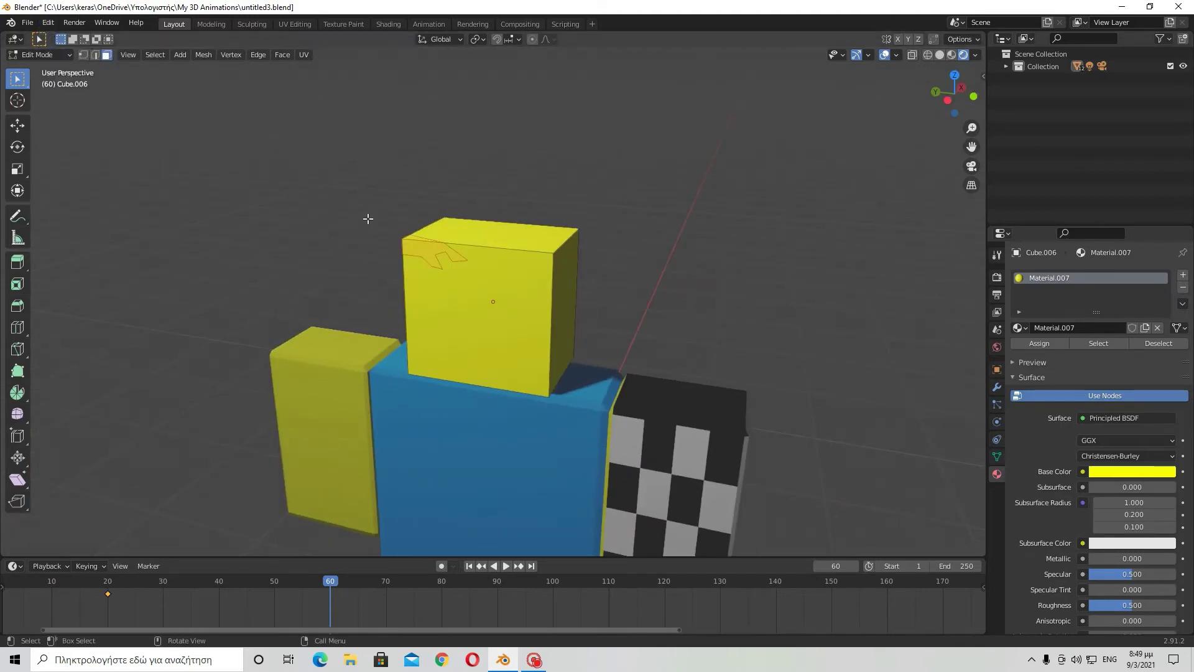
pyautogui.scroll(5, 391, 247)
pyautogui.rightClick(404, 234)
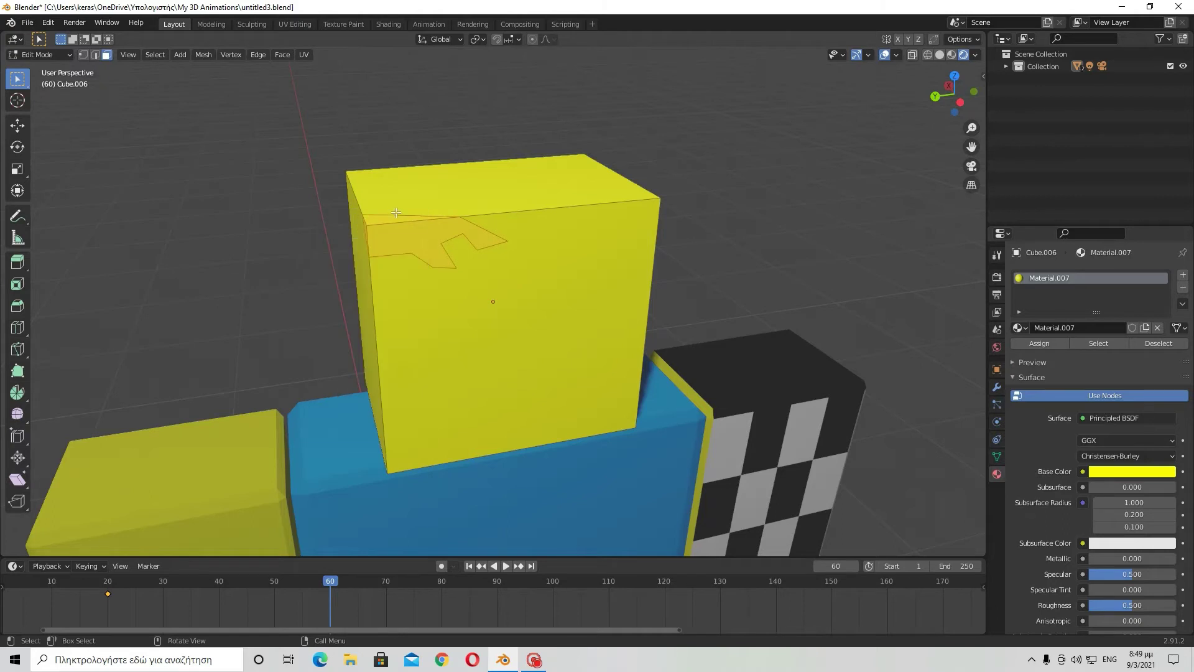
pyautogui.press('x')
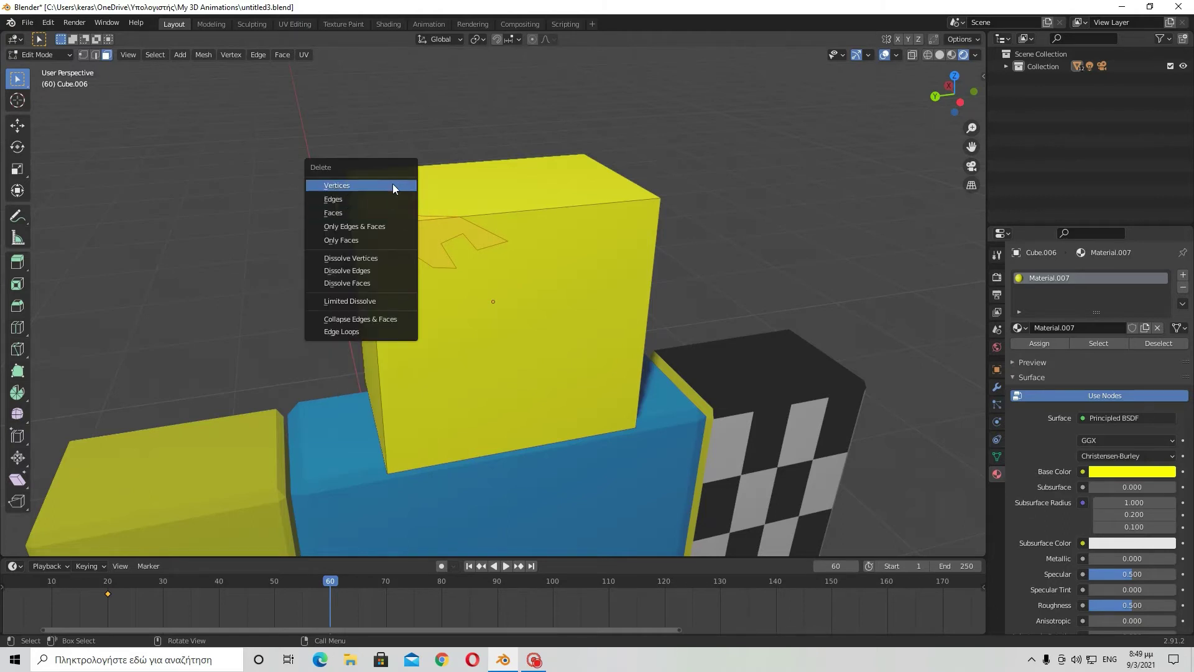
pyautogui.click(393, 184)
pyautogui.moveTo(318, 205)
pyautogui.mouseDown(button='middle')
pyautogui.moveTo(569, 219)
pyautogui.moveTo(712, 314)
pyautogui.moveTo(496, 197)
pyautogui.mouseUp(button='middle')
pyautogui.moveTo(522, 277)
pyautogui.mouseDown(button='middle')
pyautogui.moveTo(402, 277)
pyautogui.moveTo(544, 199)
pyautogui.mouseUp(button='middle')
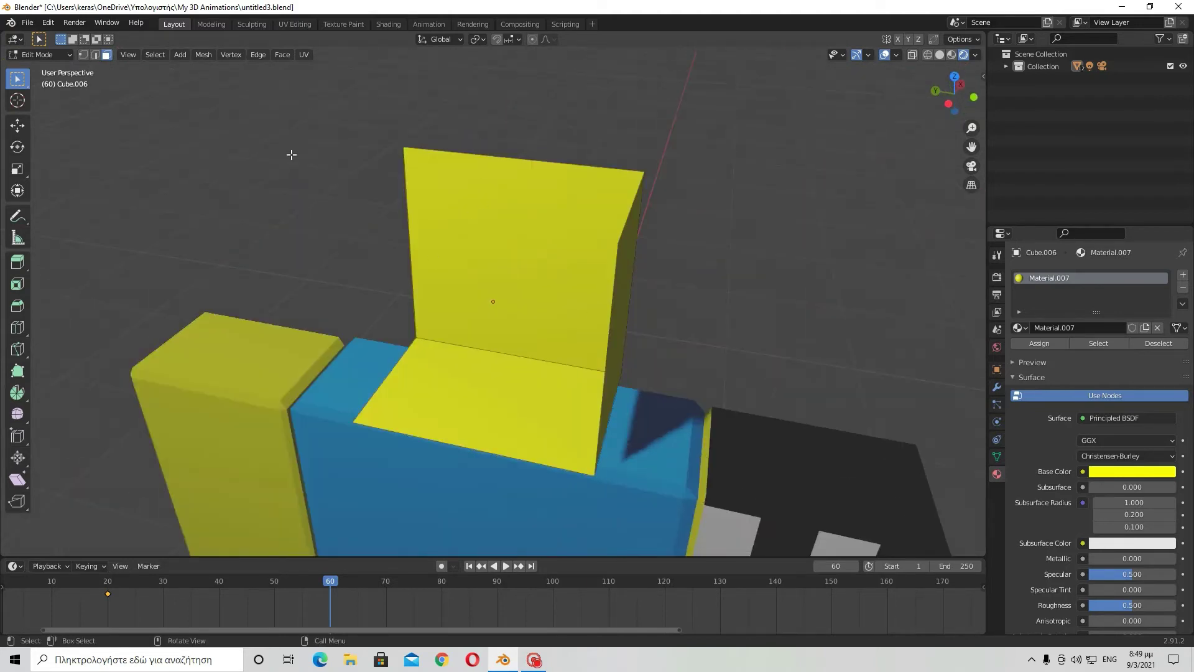
pyautogui.click(48, 22)
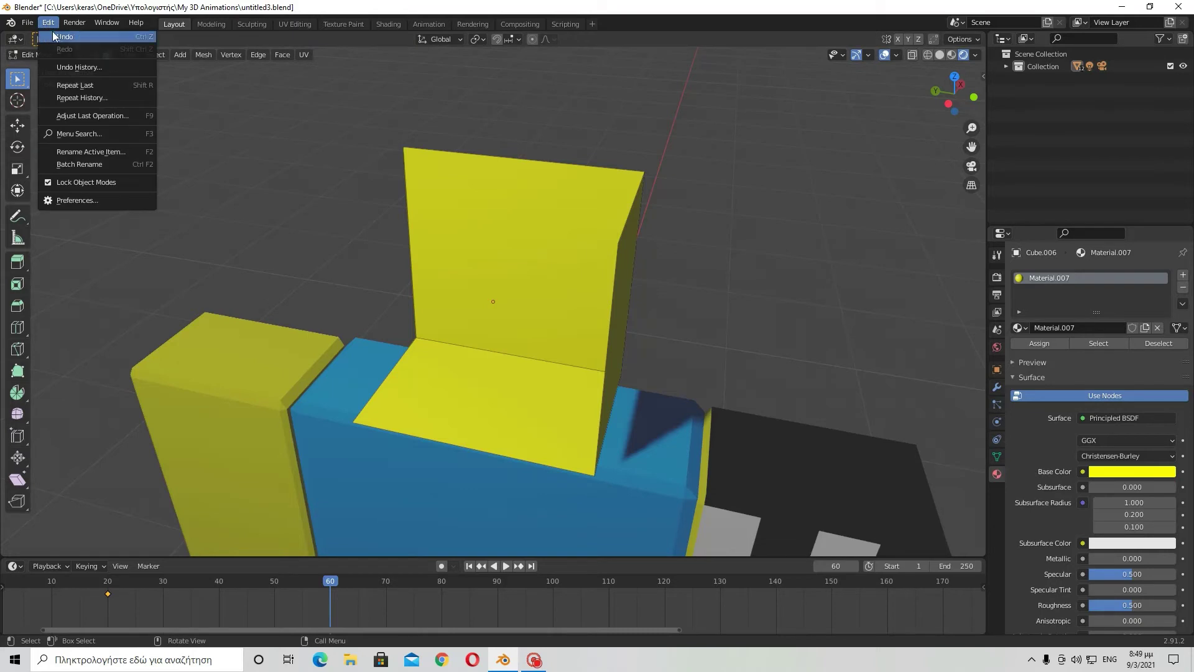
pyautogui.moveTo(270, 155); pyautogui.dragTo(361, 127, button='middle')
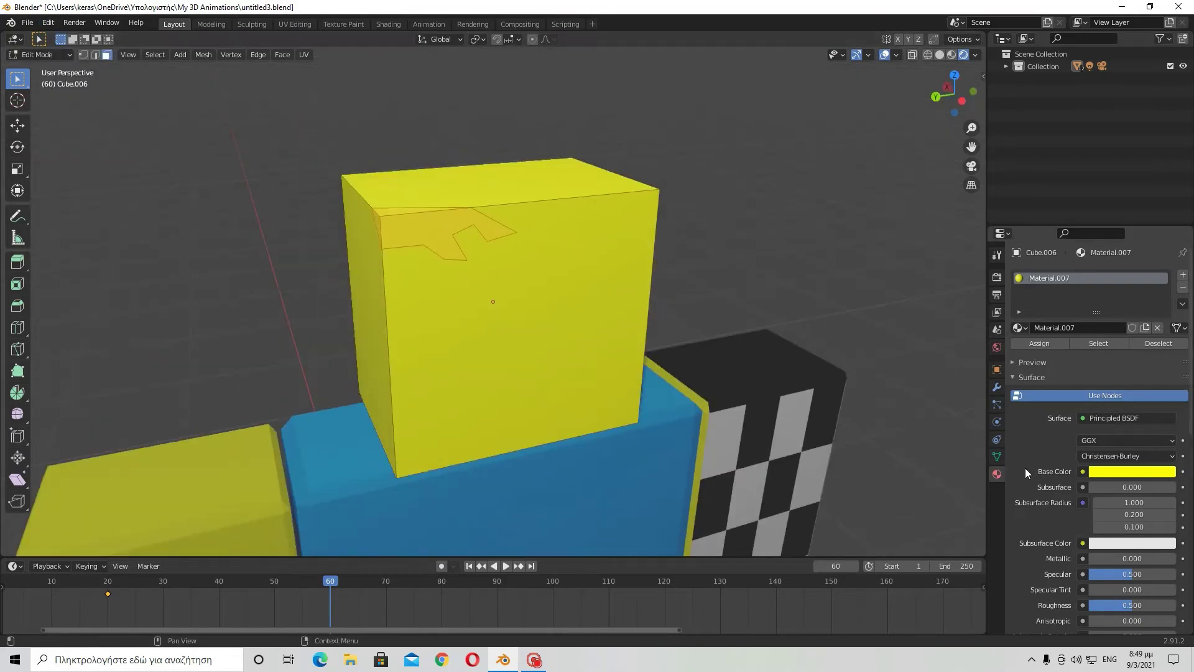
# Step: Add a new material in a fresh slot with Specular 0 and a light blue Base Color
pyautogui.click(1183, 275)
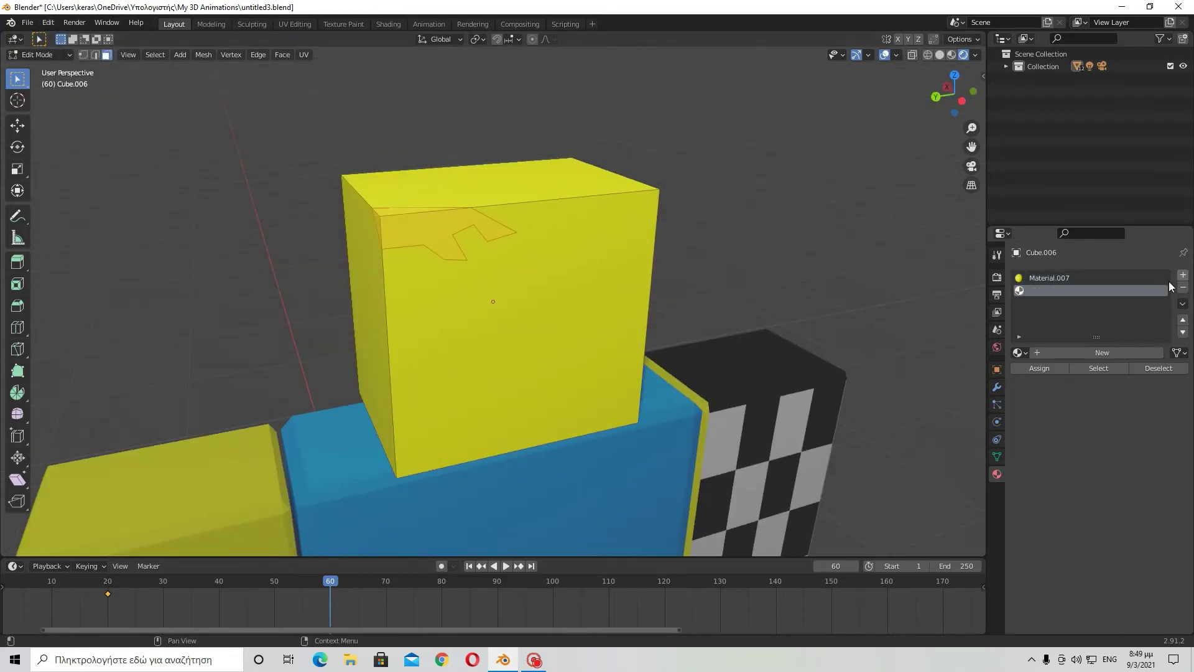
pyautogui.click(1065, 352)
pyautogui.scroll(-2, 1119, 439)
pyautogui.scroll(-2, 1120, 439)
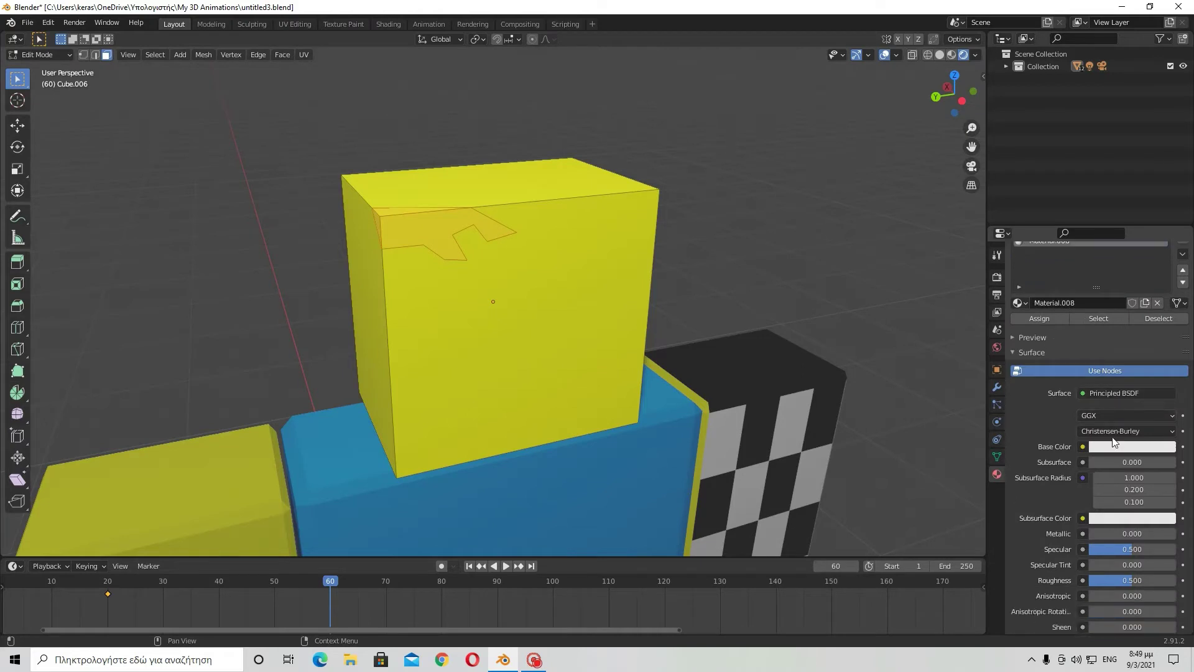
pyautogui.moveTo(1132, 549); pyautogui.dragTo(1094, 549)
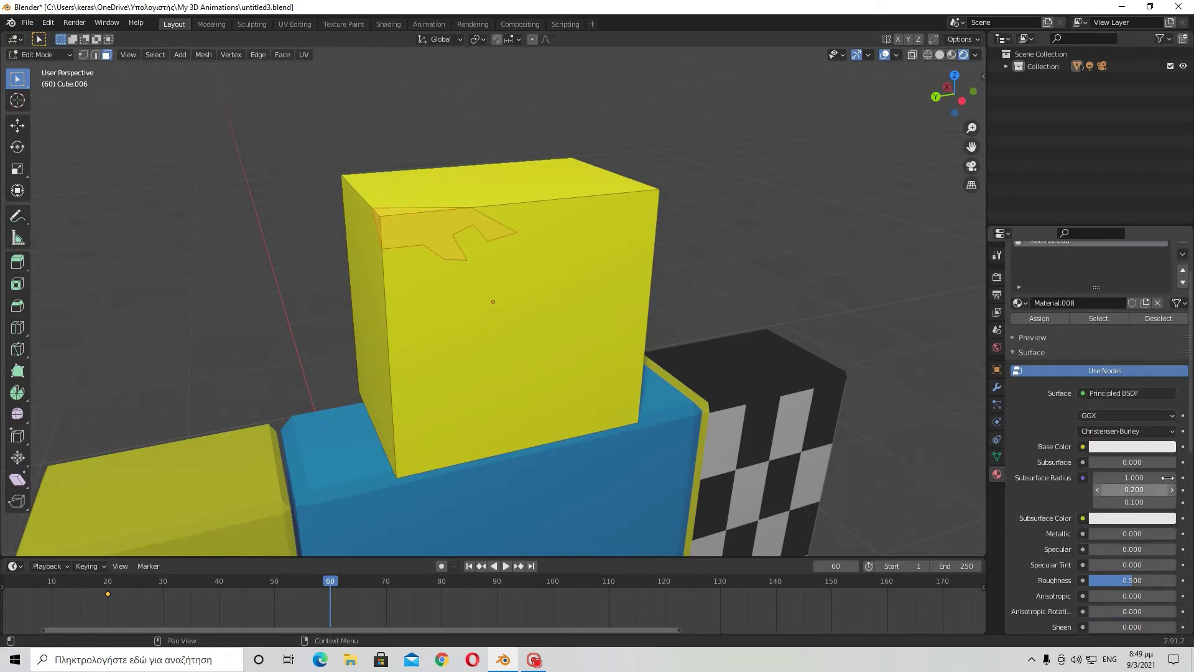
pyautogui.click(1122, 446)
pyautogui.moveTo(1122, 415); pyautogui.dragTo(1145, 414)
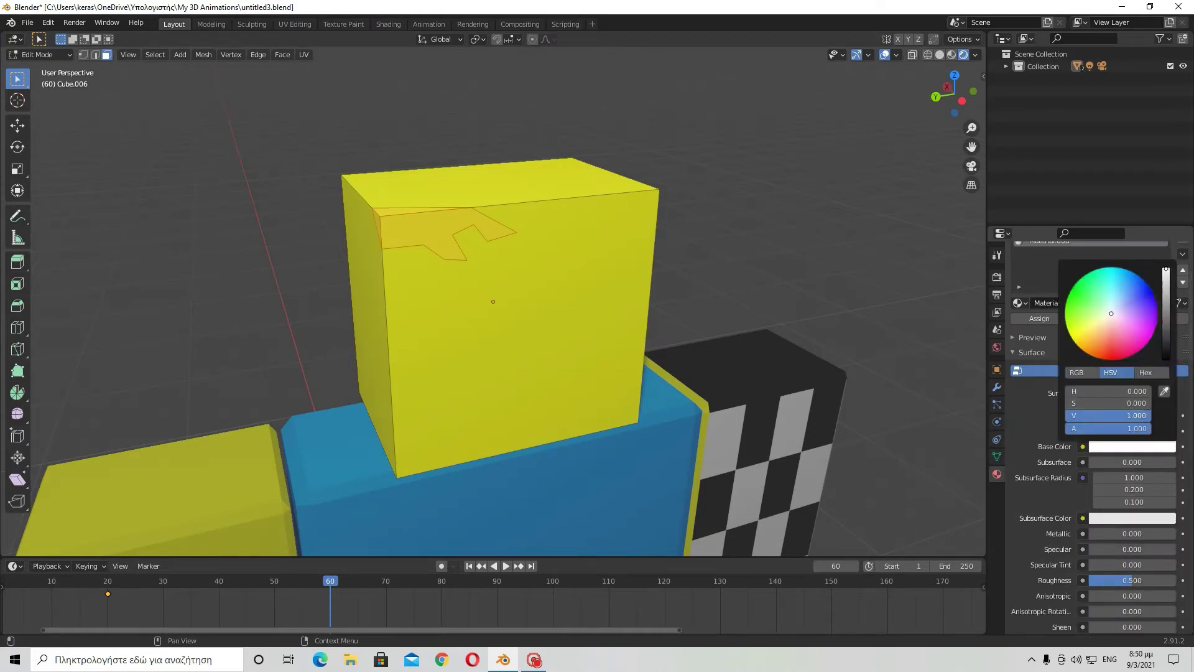
pyautogui.click(1149, 286)
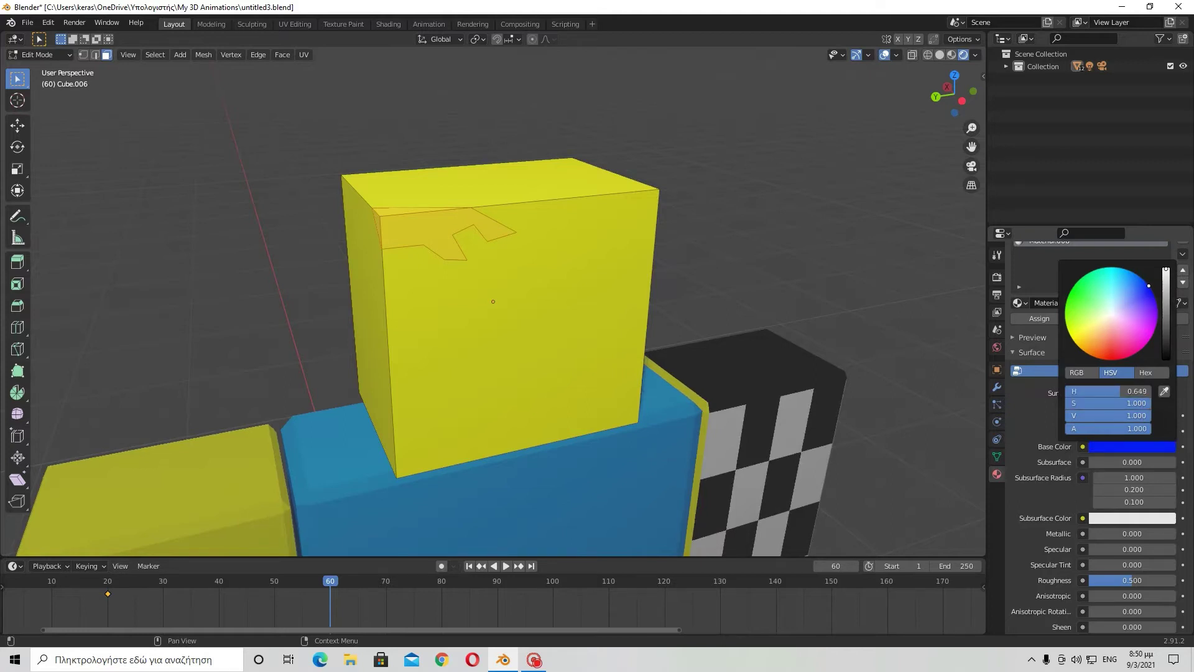
pyautogui.moveTo(1148, 285); pyautogui.dragTo(1139, 276)
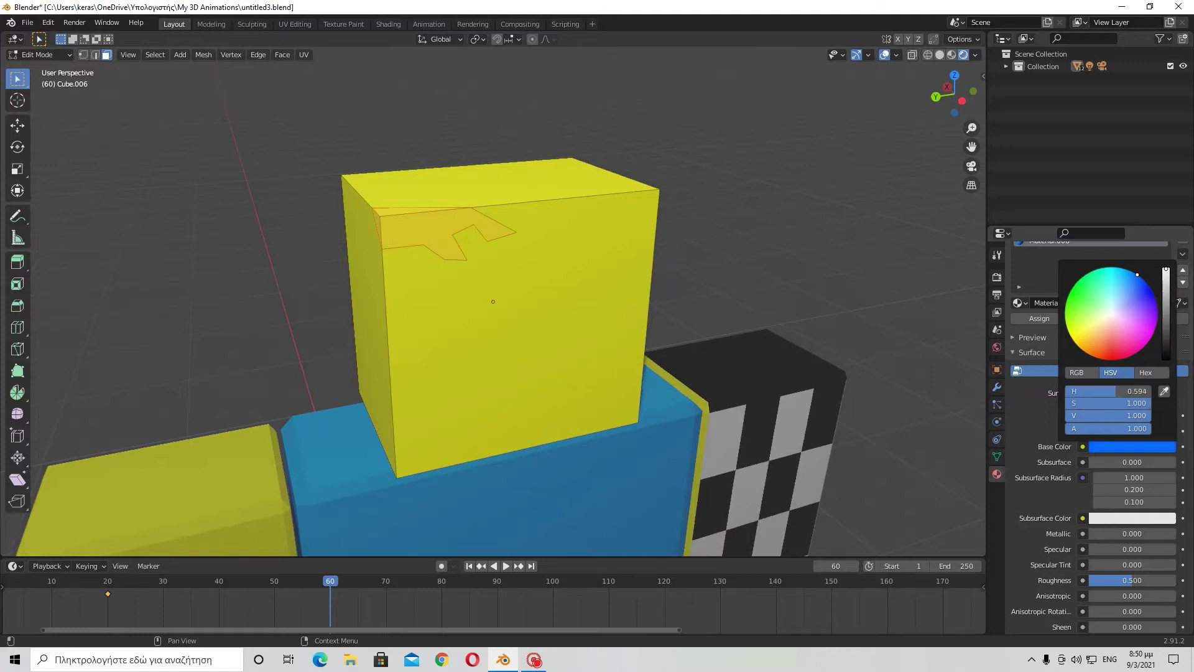
# Step: Assign the blue Material.008 to the hair faces and return to Object Mode
pyautogui.scroll(3, 1051, 299)
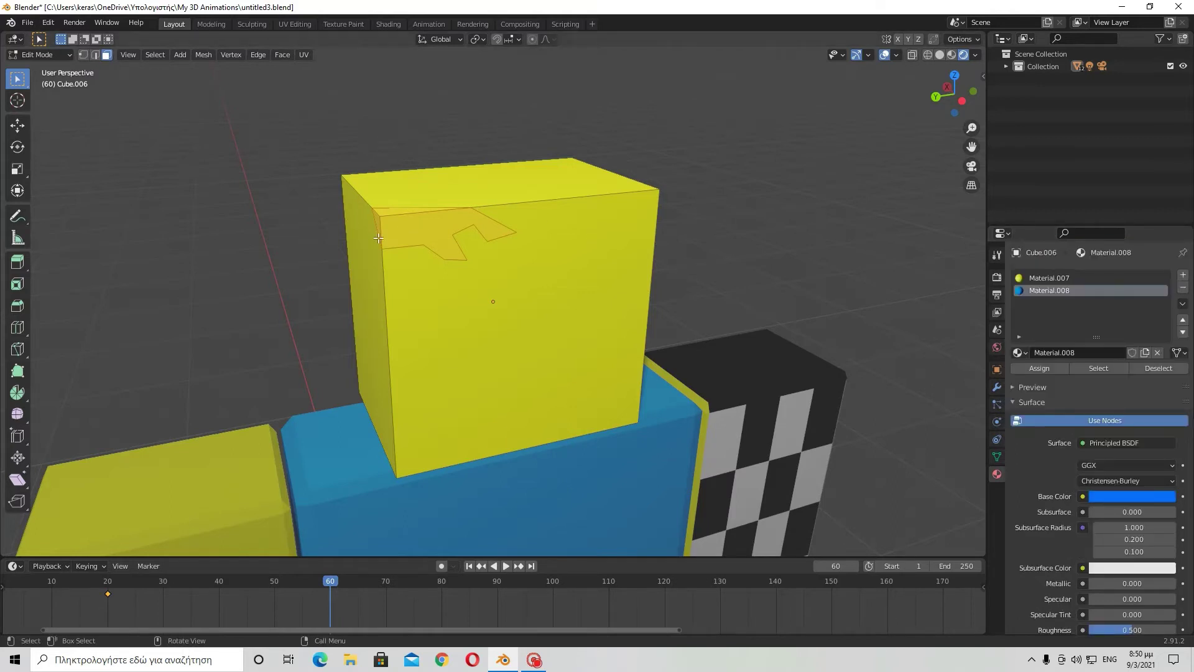
pyautogui.scroll(2, 378, 239)
pyautogui.moveTo(431, 245); pyautogui.dragTo(473, 268, button='middle')
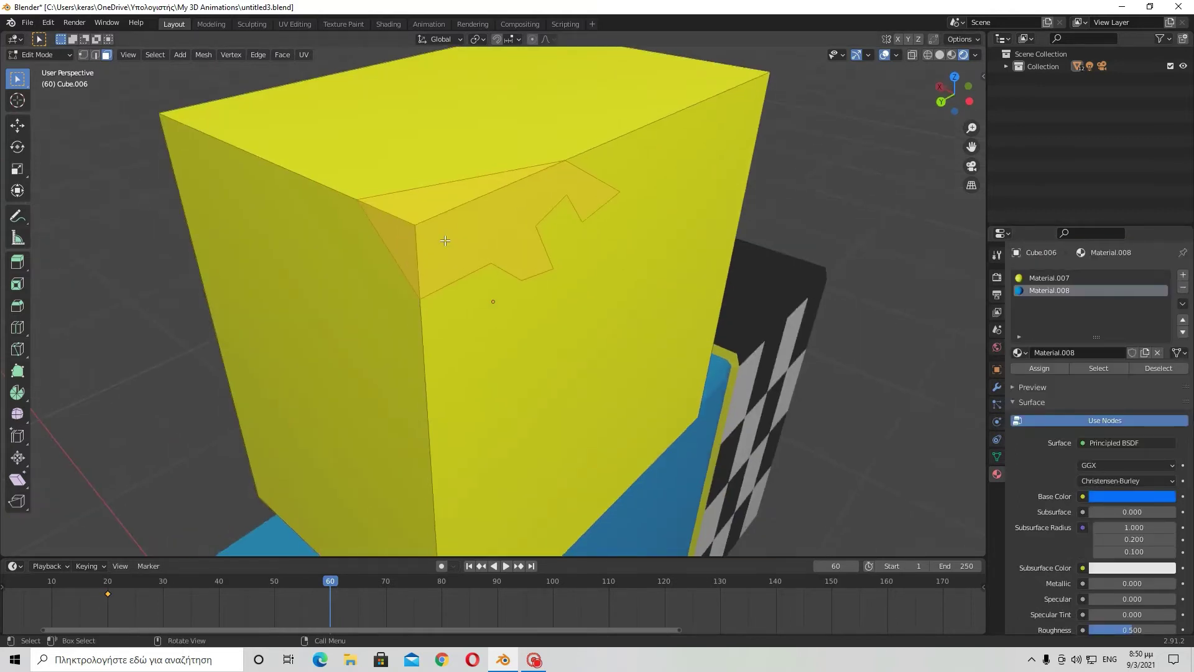
pyautogui.click(1038, 368)
pyautogui.moveTo(560, 311); pyautogui.dragTo(472, 261, button='middle')
pyautogui.click(46, 60)
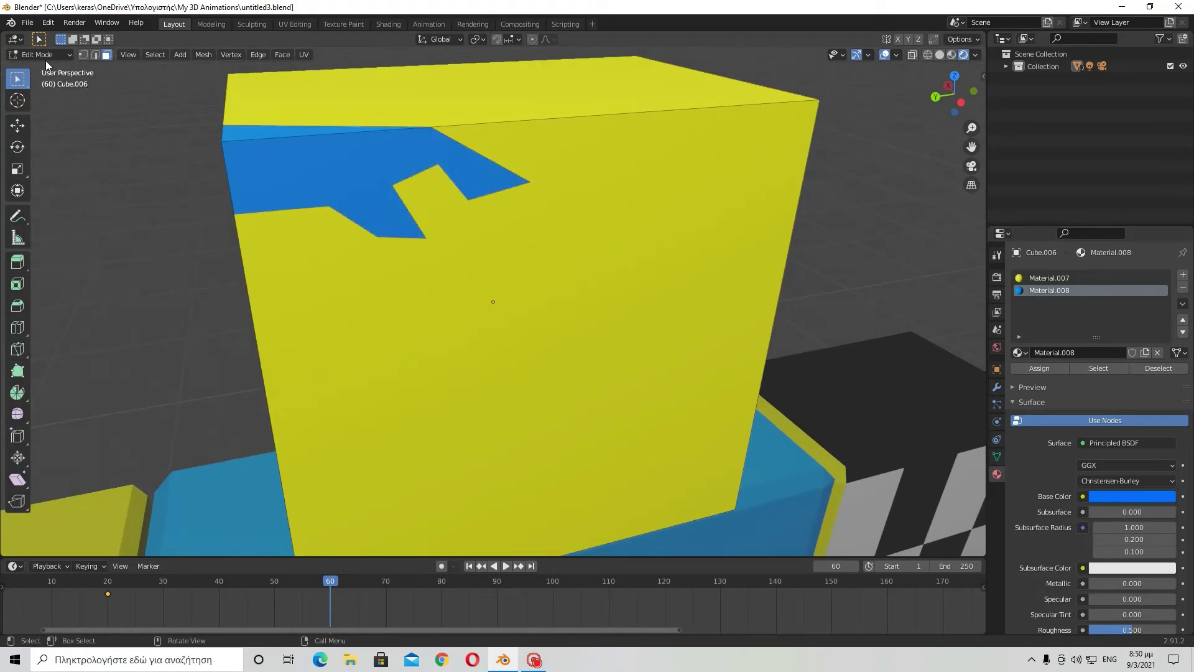
pyautogui.click(50, 69)
pyautogui.scroll(-3, 496, 228)
pyautogui.moveTo(496, 229)
pyautogui.mouseDown(button='middle')
pyautogui.moveTo(505, 181)
pyautogui.moveTo(599, 255)
pyautogui.moveTo(605, 202)
pyautogui.moveTo(520, 208)
pyautogui.moveTo(624, 219)
pyautogui.moveTo(324, 116)
pyautogui.mouseUp(button='middle')
pyautogui.scroll(4, 599, 256)
pyautogui.scroll(2, 540, 266)
# Step: Return to Edit Mode and knife-cut the first octagonal eye outline on the head's front face
pyautogui.click(28, 55)
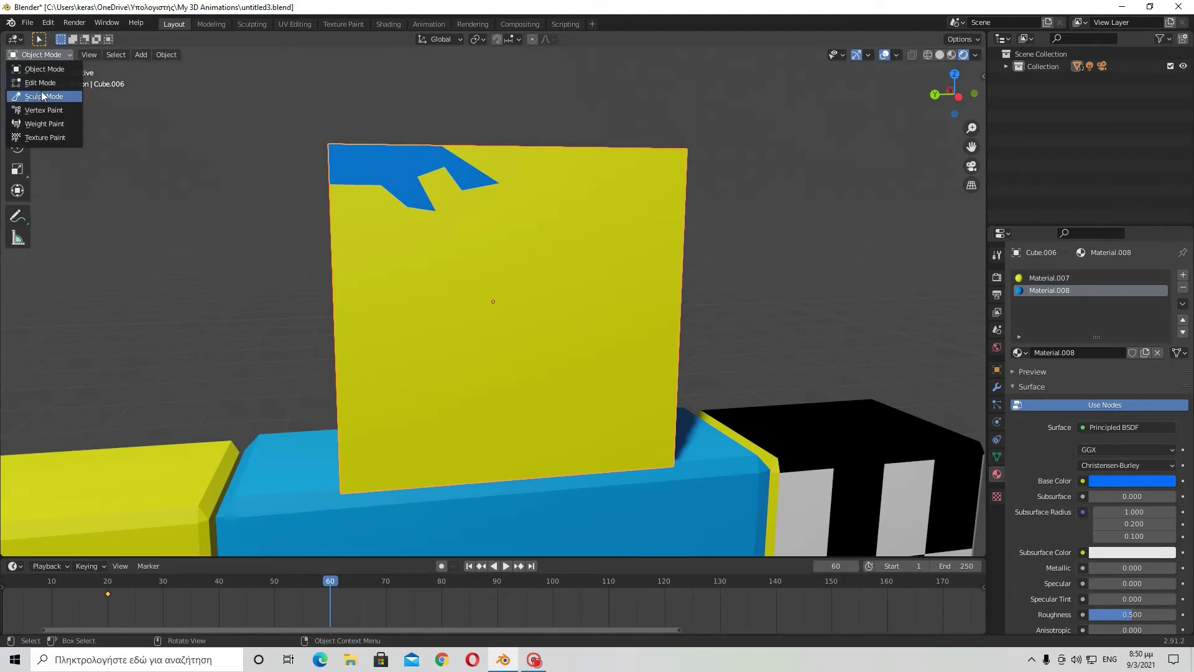
pyautogui.click(41, 91)
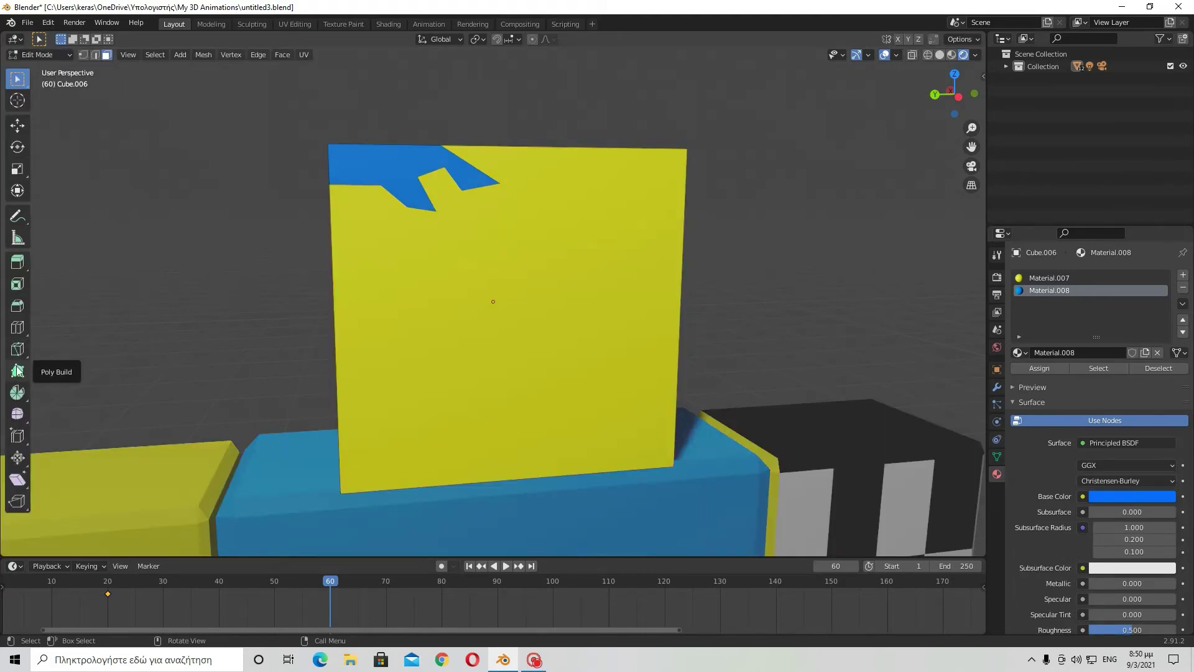
pyautogui.click(18, 348)
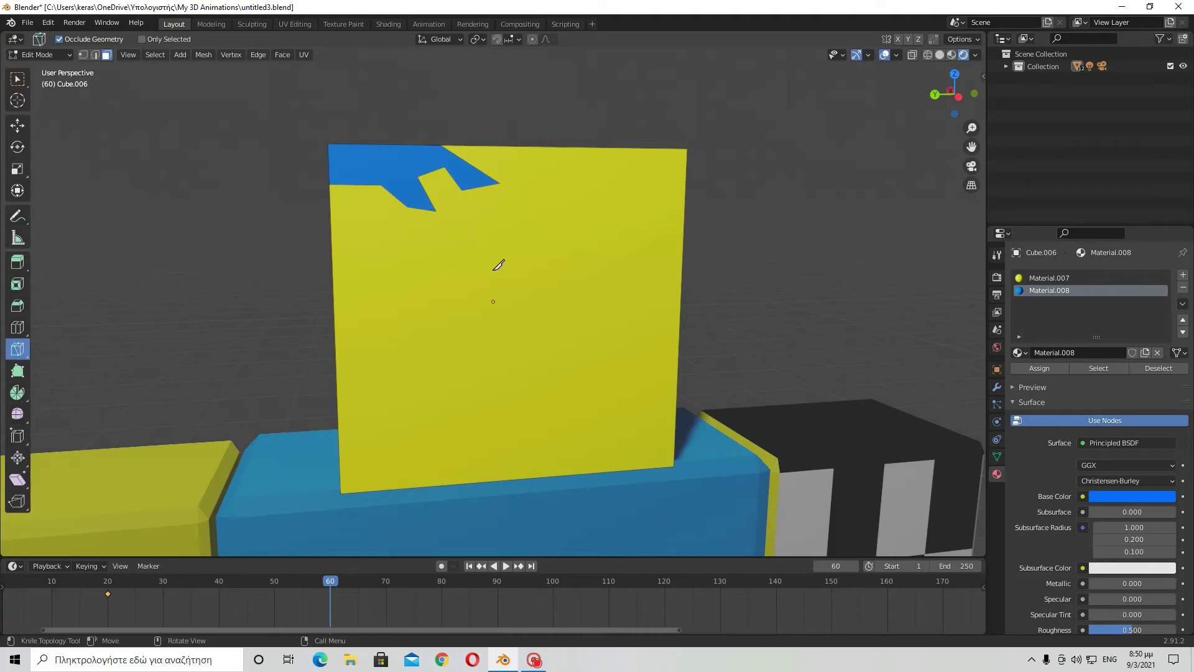
pyautogui.click(491, 272)
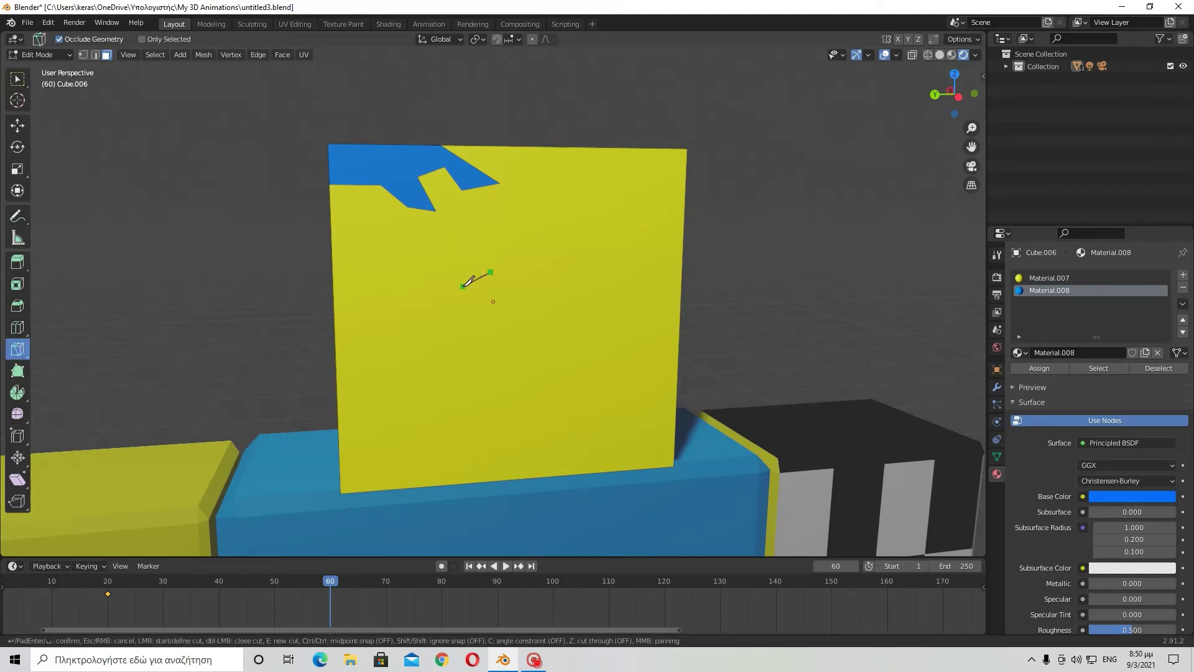
pyautogui.click(463, 286)
pyautogui.click(437, 270)
pyautogui.click(432, 246)
pyautogui.click(497, 268)
pyautogui.press('Return')
pyautogui.moveTo(613, 257); pyautogui.dragTo(545, 261, button='middle')
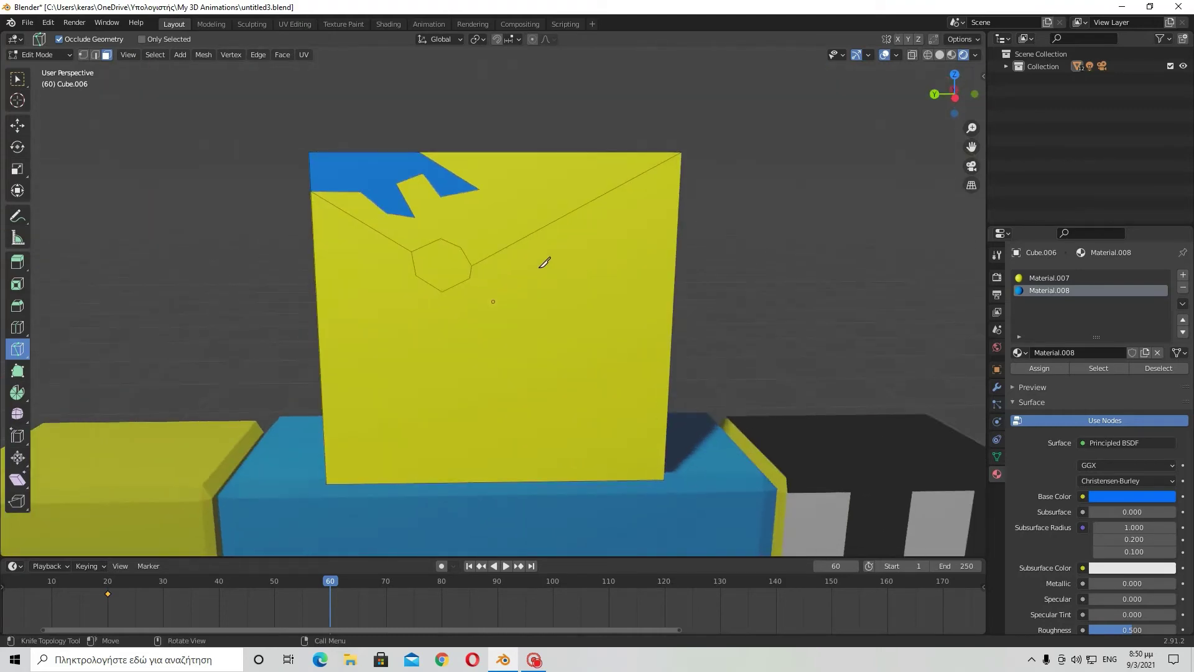
# Step: Knife-cut the second octagonal eye outline beside the first
pyautogui.click(570, 281)
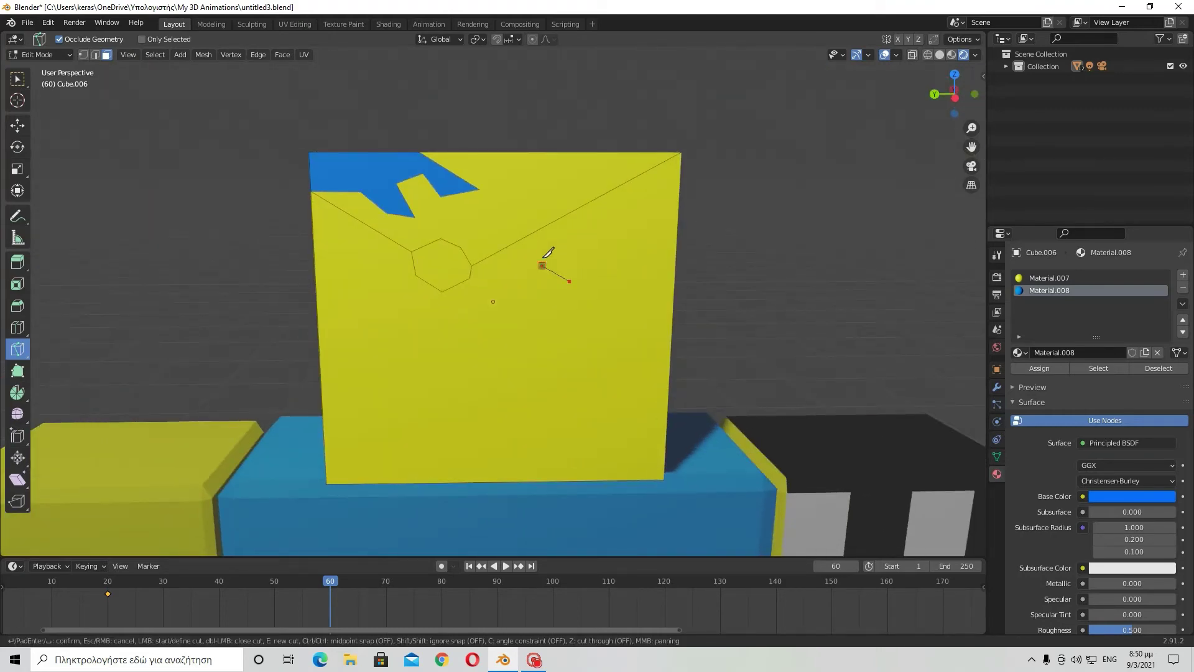
pyautogui.click(581, 235)
pyautogui.press('Return')
pyautogui.moveTo(580, 250)
pyautogui.mouseDown(button='middle')
pyautogui.moveTo(523, 282)
pyautogui.moveTo(528, 248)
pyautogui.moveTo(628, 104)
pyautogui.moveTo(672, 215)
pyautogui.mouseUp(button='middle')
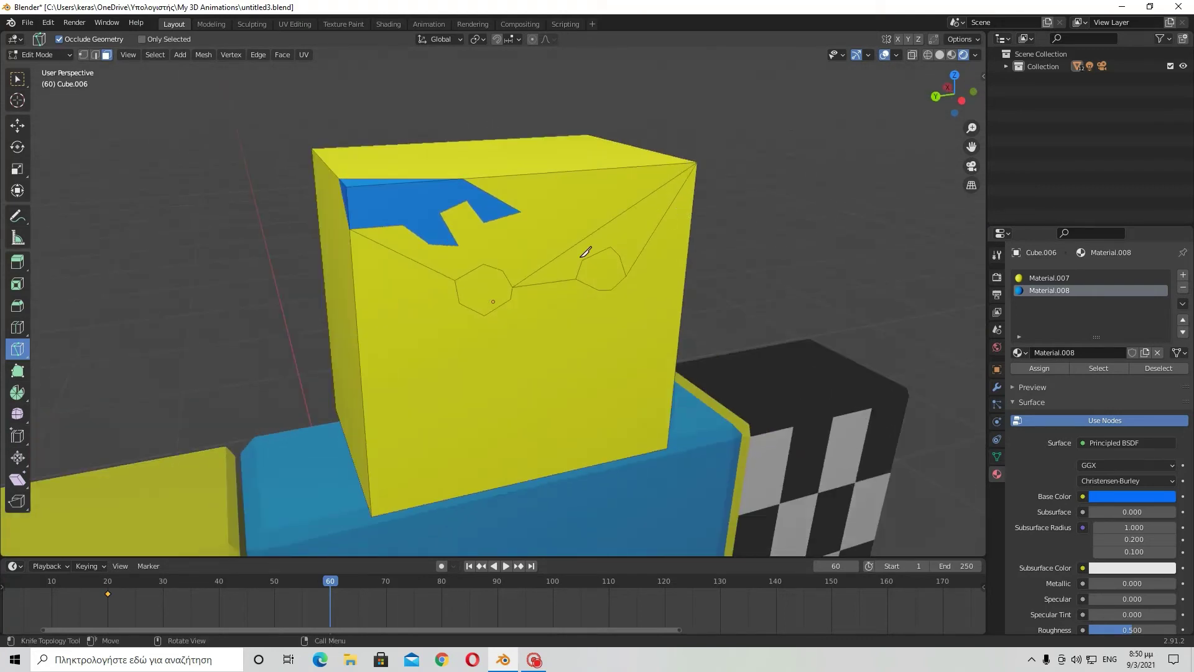
pyautogui.moveTo(545, 252); pyautogui.dragTo(572, 278, button='middle')
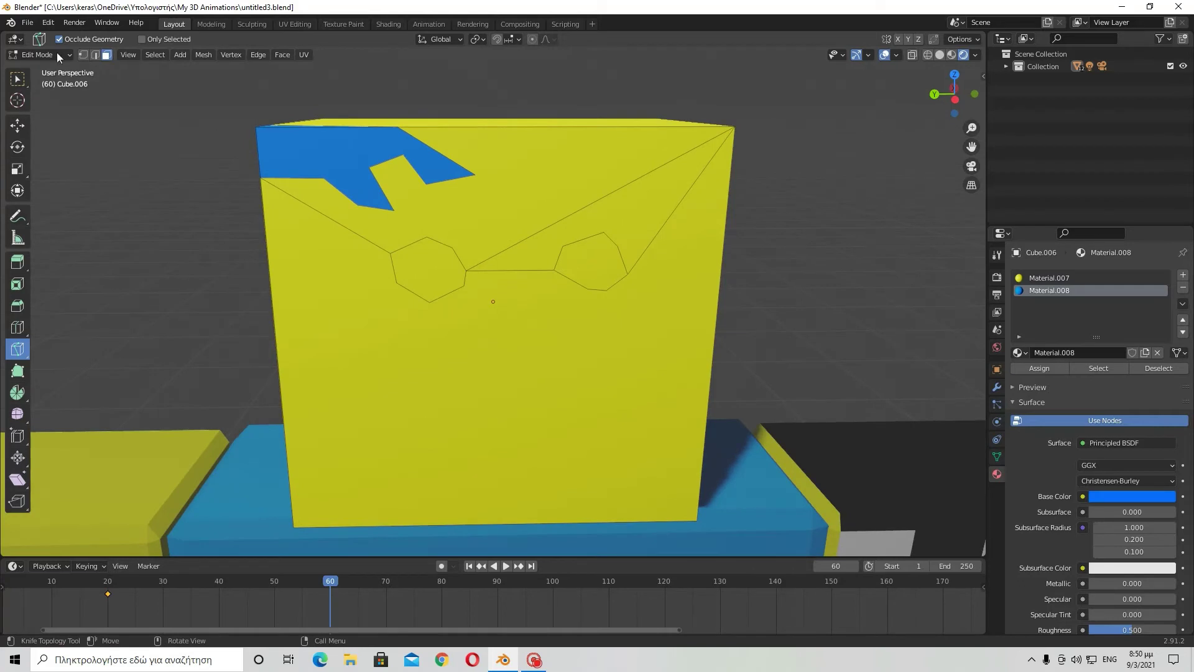
pyautogui.click(38, 57)
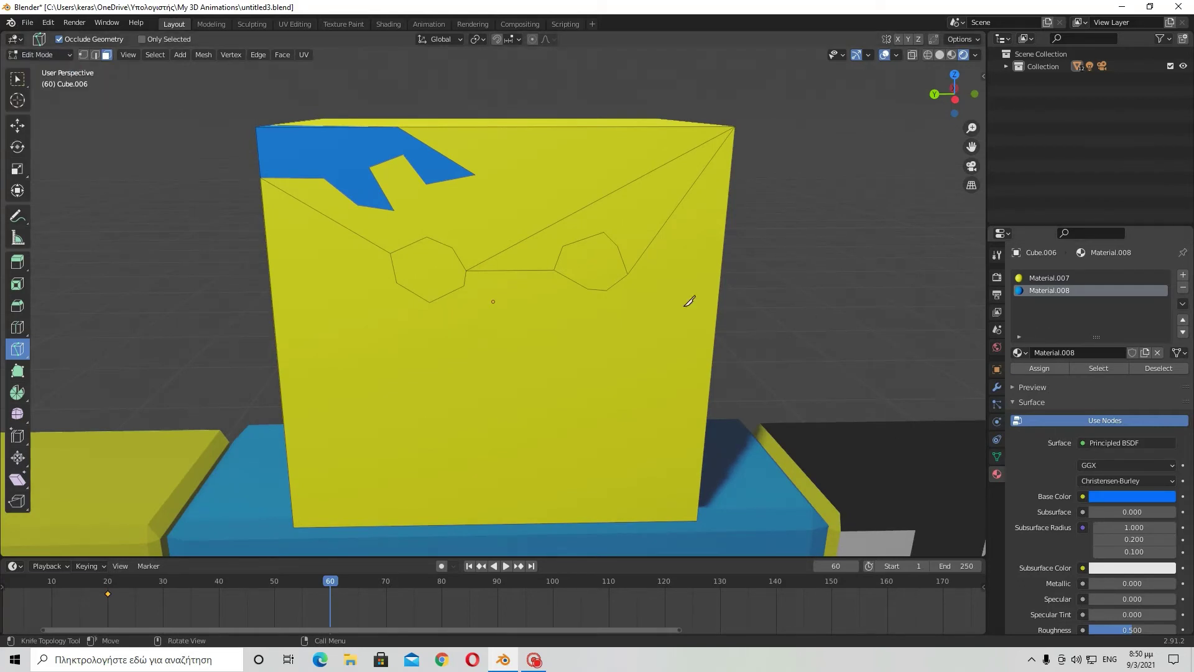
# Step: Select each eye face and assign it the blue material
pyautogui.click(16, 81)
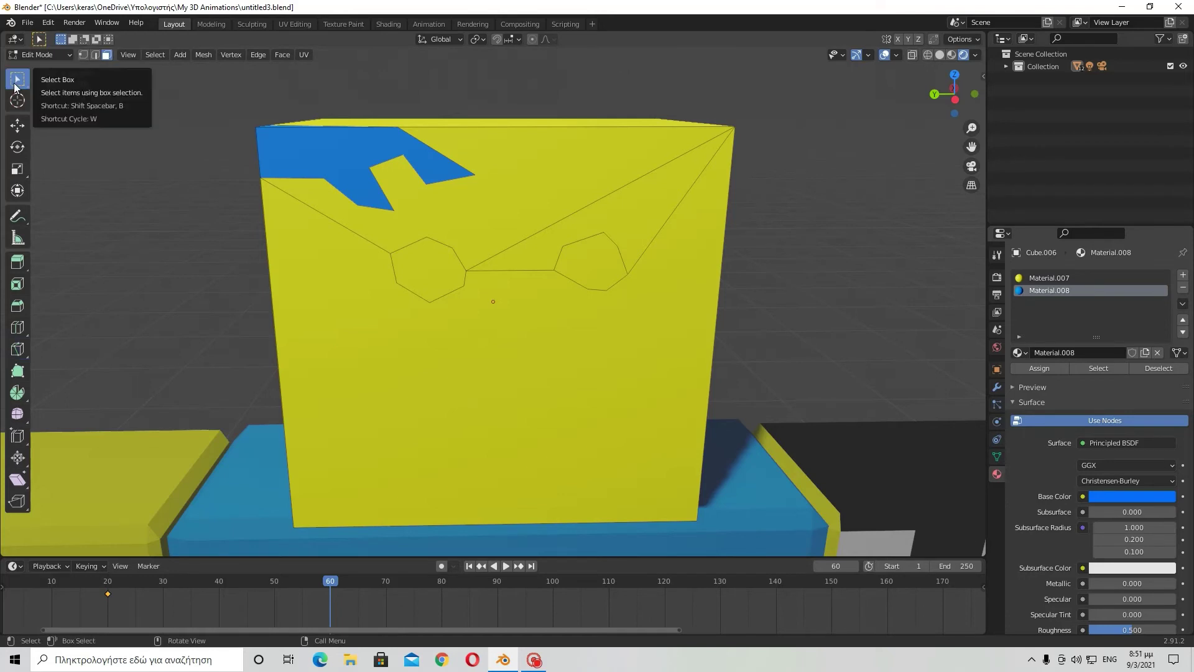
pyautogui.click(406, 261)
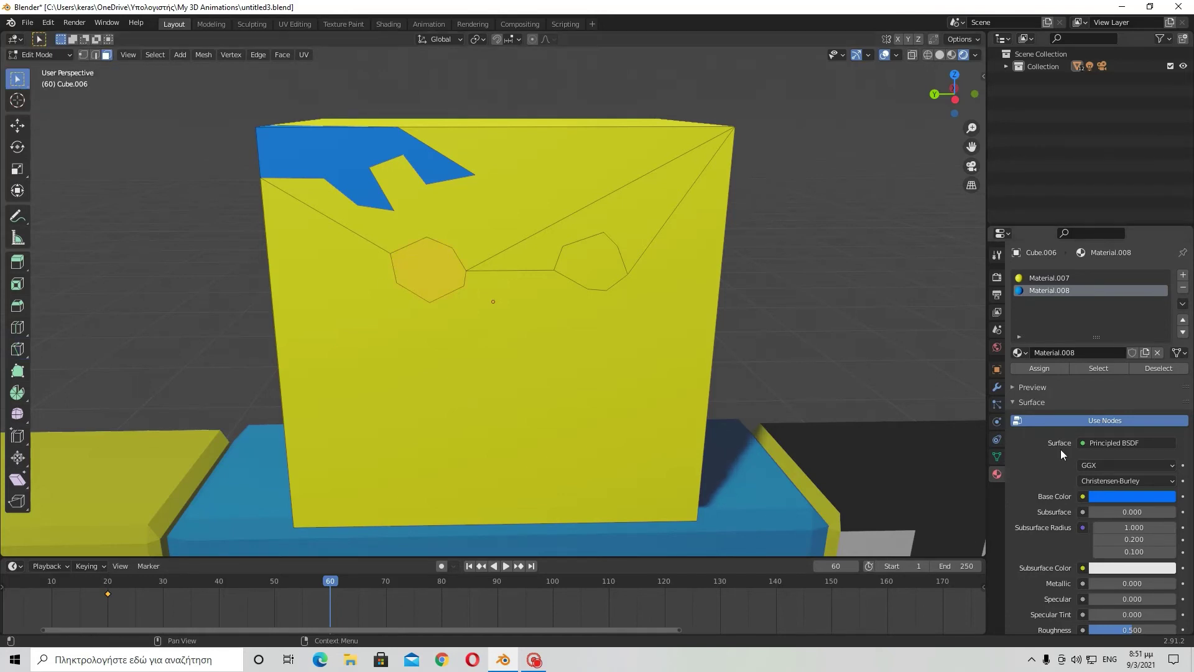
pyautogui.click(1050, 368)
pyautogui.click(590, 253)
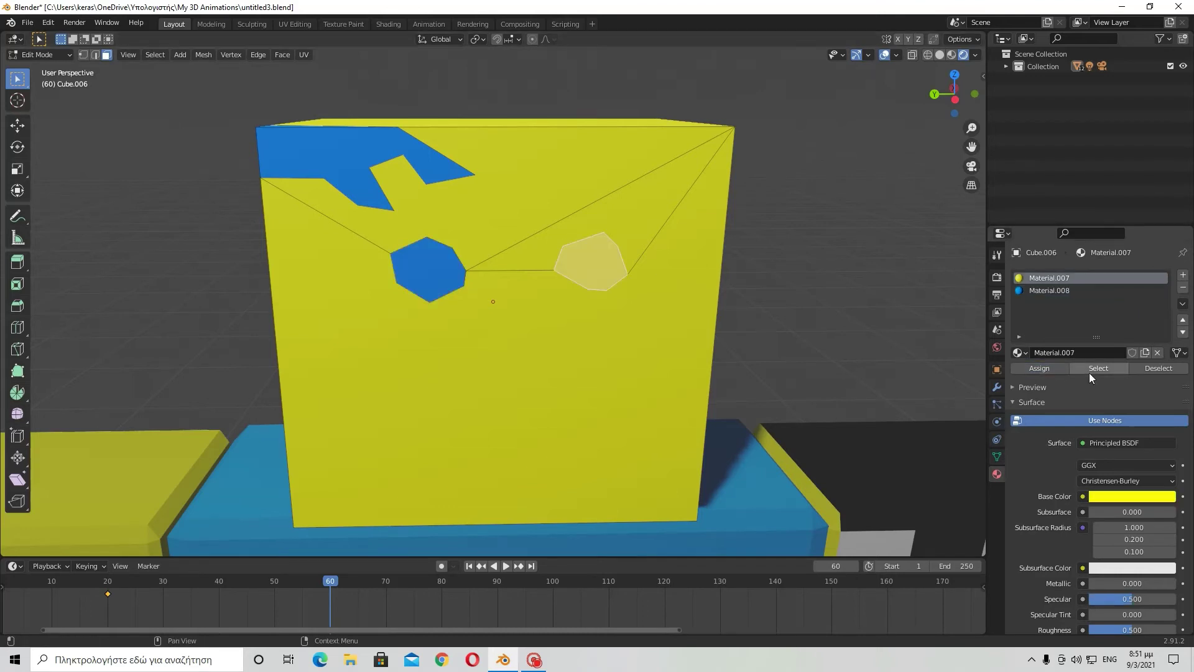
pyautogui.scroll(-3, 856, 293)
pyautogui.click(1040, 291)
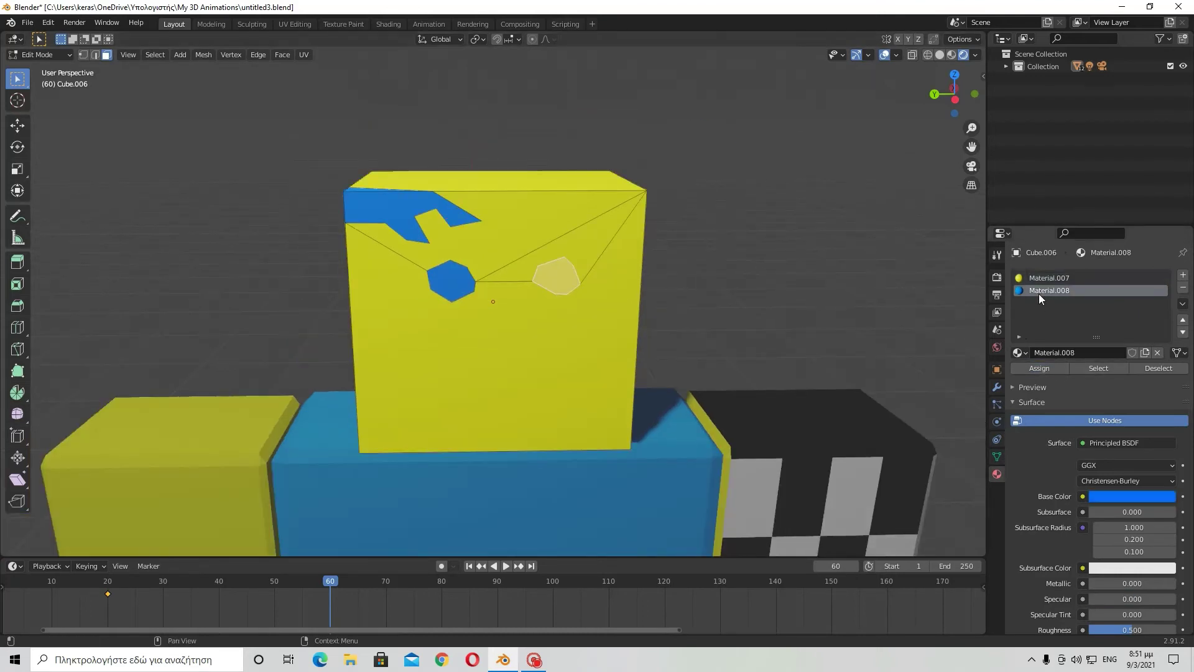
pyautogui.click(1037, 368)
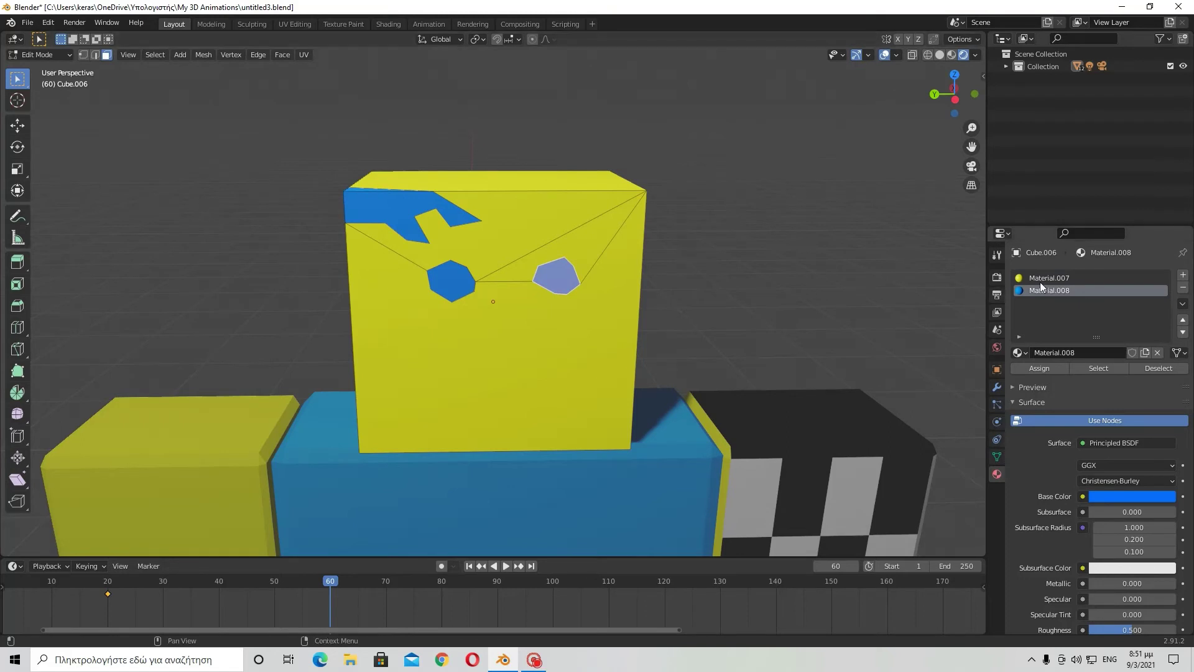
# Step: Create a new black Material.012 with Specular 0.000 and assign it to both eyes
pyautogui.click(1183, 275)
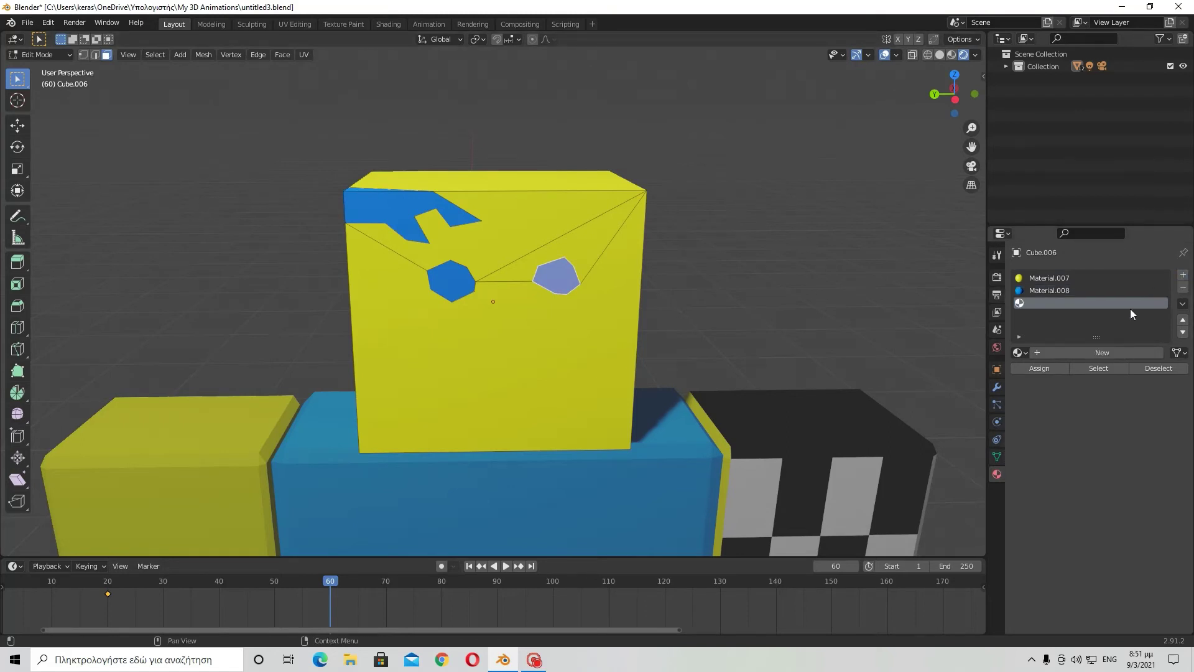
pyautogui.click(1112, 351)
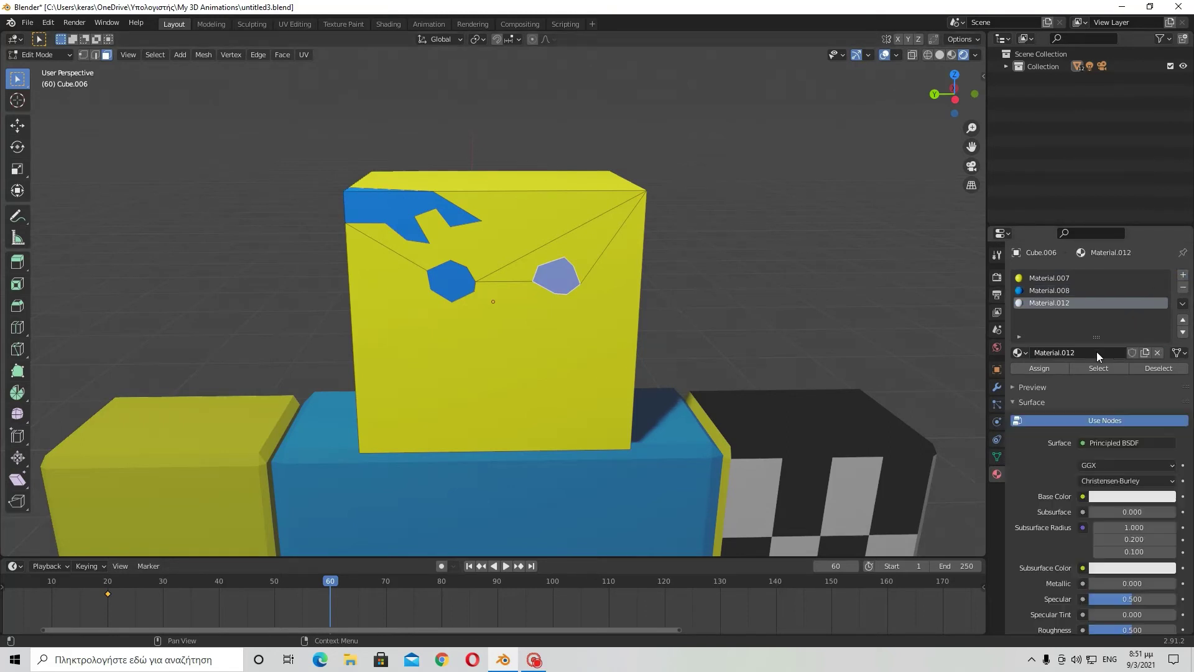
pyautogui.click(1123, 497)
pyautogui.moveTo(1123, 465); pyautogui.dragTo(1065, 465)
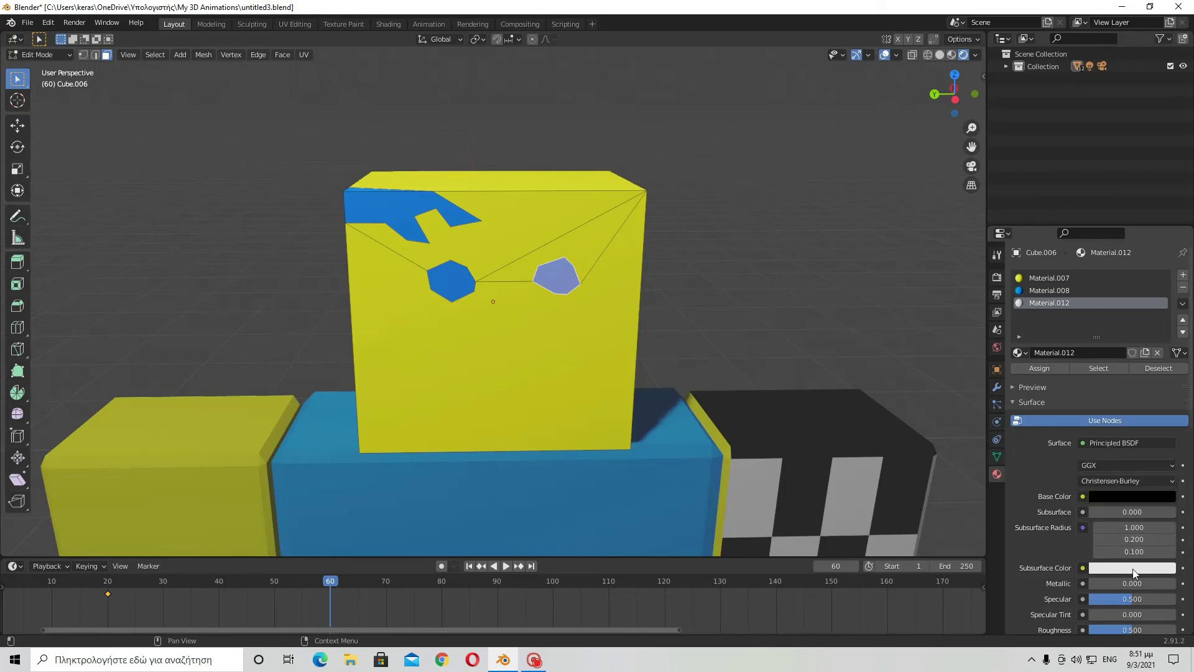
pyautogui.moveTo(1132, 599); pyautogui.dragTo(1091, 598)
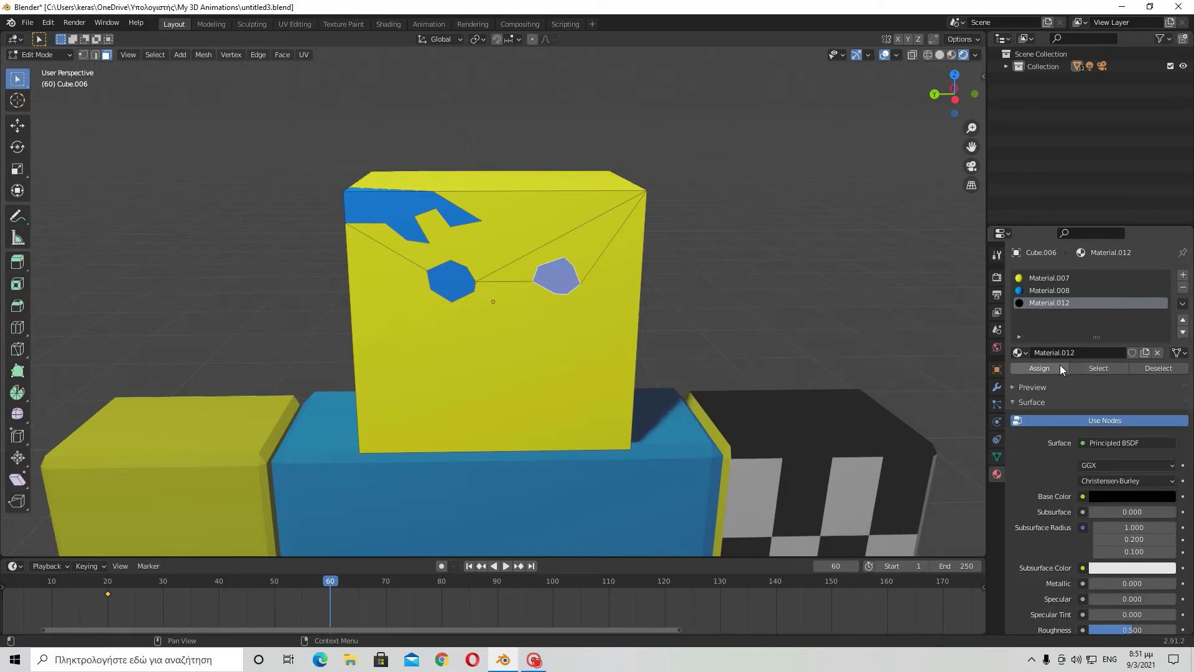
pyautogui.click(1040, 367)
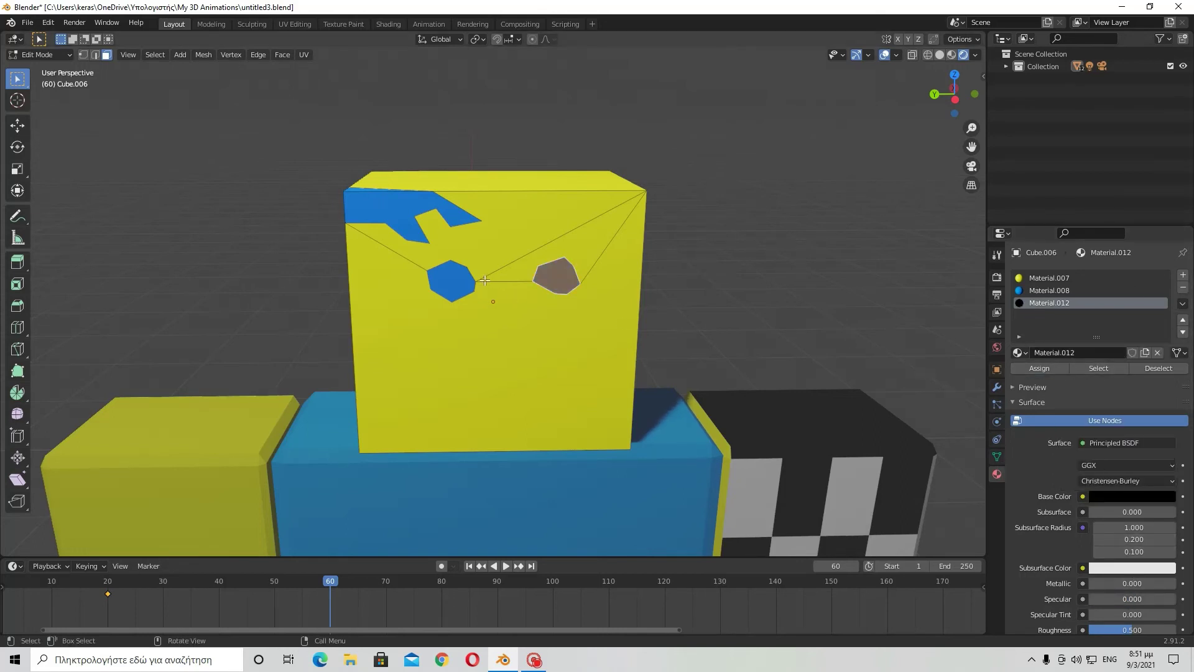
pyautogui.click(452, 281)
pyautogui.click(1039, 368)
pyautogui.moveTo(977, 363); pyautogui.dragTo(471, 221, button='middle')
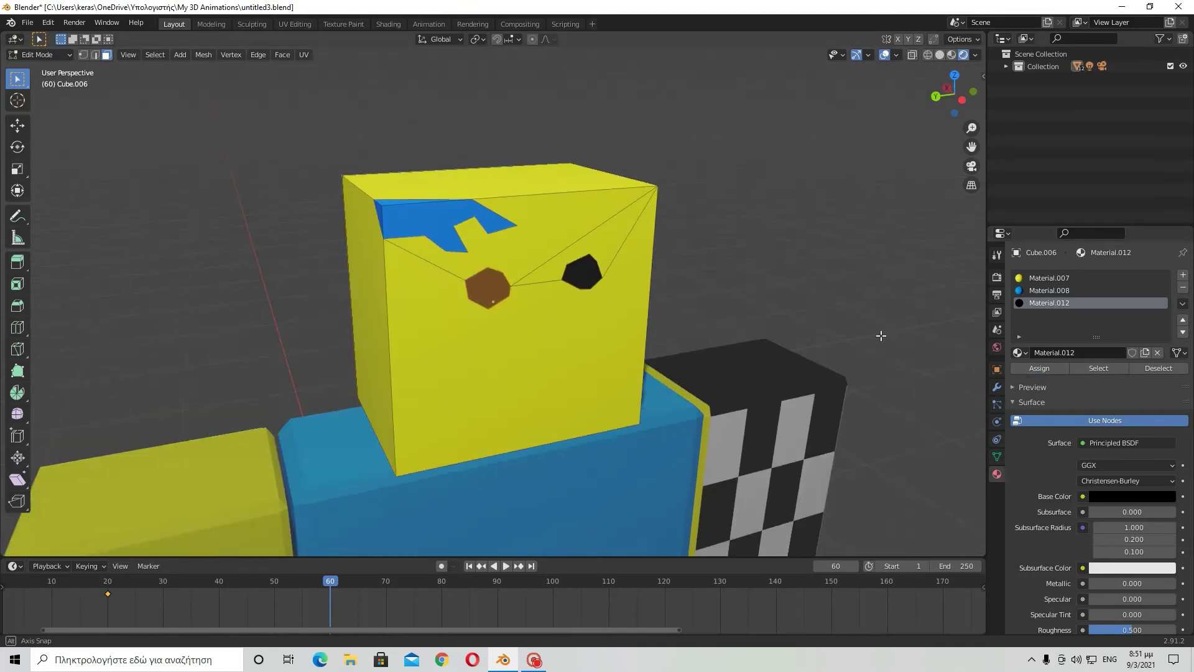
# Step: Return the head cube to Object Mode and zoom in on its black eyes
pyautogui.click(39, 54)
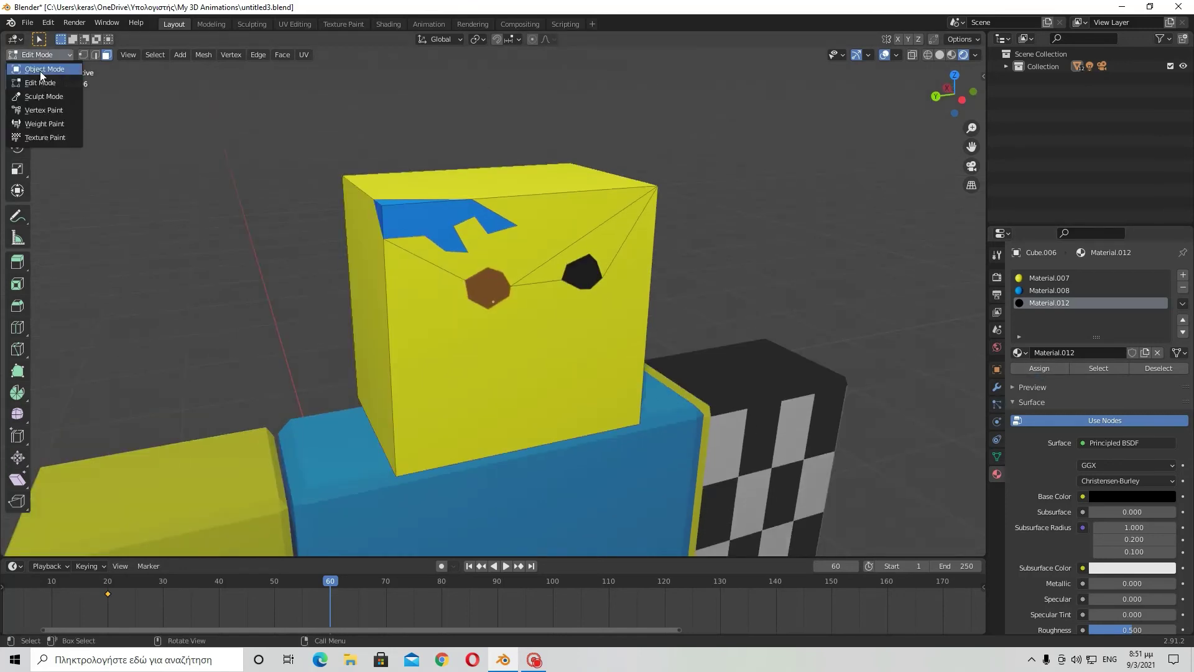
pyautogui.moveTo(349, 192)
pyautogui.mouseDown(button='middle')
pyautogui.moveTo(300, 192)
pyautogui.moveTo(297, 174)
pyautogui.moveTo(341, 187)
pyautogui.moveTo(344, 200)
pyautogui.moveTo(536, 219)
pyautogui.moveTo(285, 237)
pyautogui.moveTo(682, 301)
pyautogui.moveTo(568, 277)
pyautogui.moveTo(557, 287)
pyautogui.moveTo(640, 234)
pyautogui.moveTo(600, 283)
pyautogui.mouseUp(button='middle')
pyautogui.scroll(2, 588, 299)
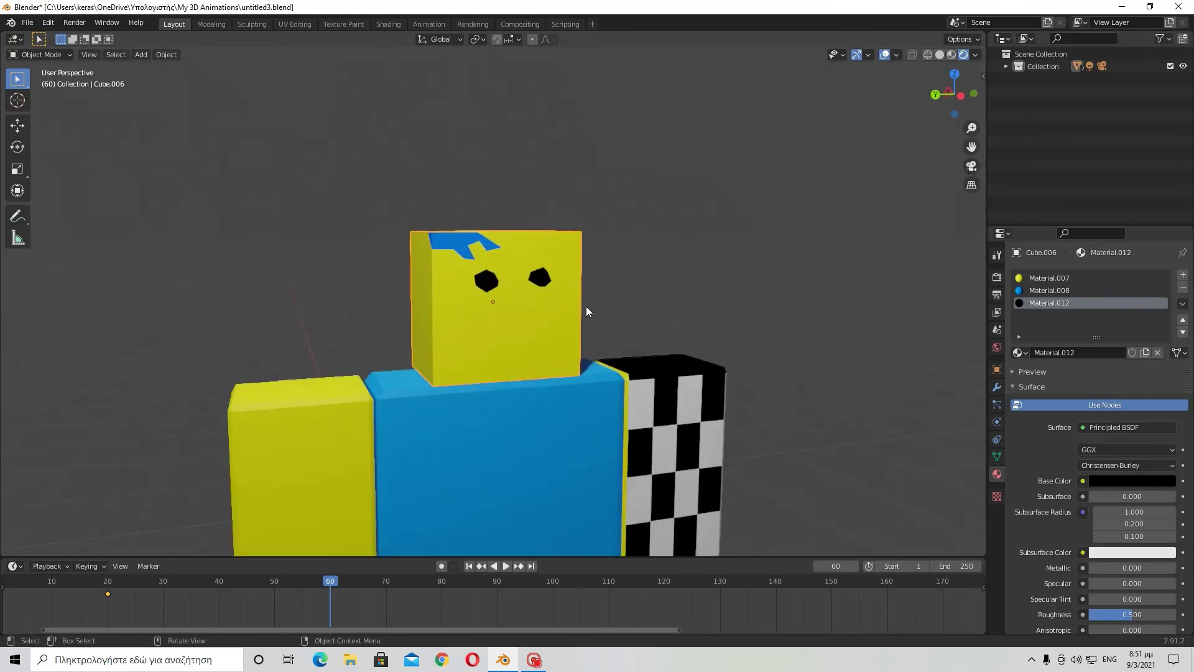
pyautogui.scroll(2, 548, 306)
pyautogui.scroll(1, 532, 310)
pyautogui.scroll(2, 529, 311)
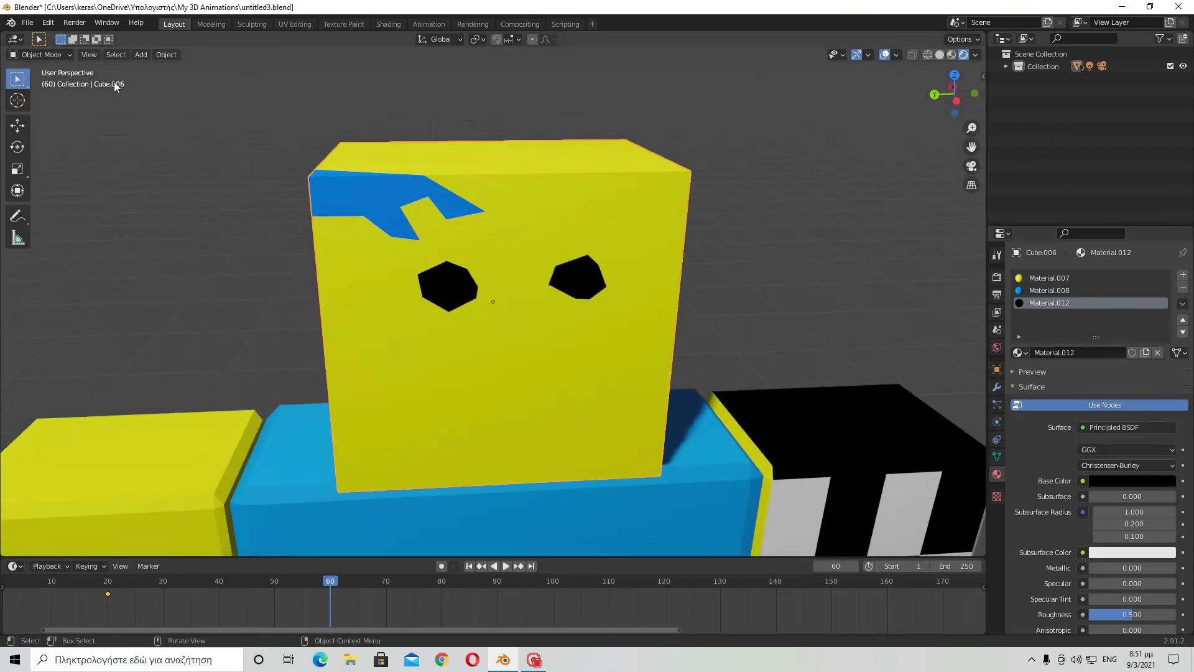
# Step: Re-enter Edit Mode on the head and resize the left and right eye faces
pyautogui.click(49, 55)
pyautogui.click(50, 81)
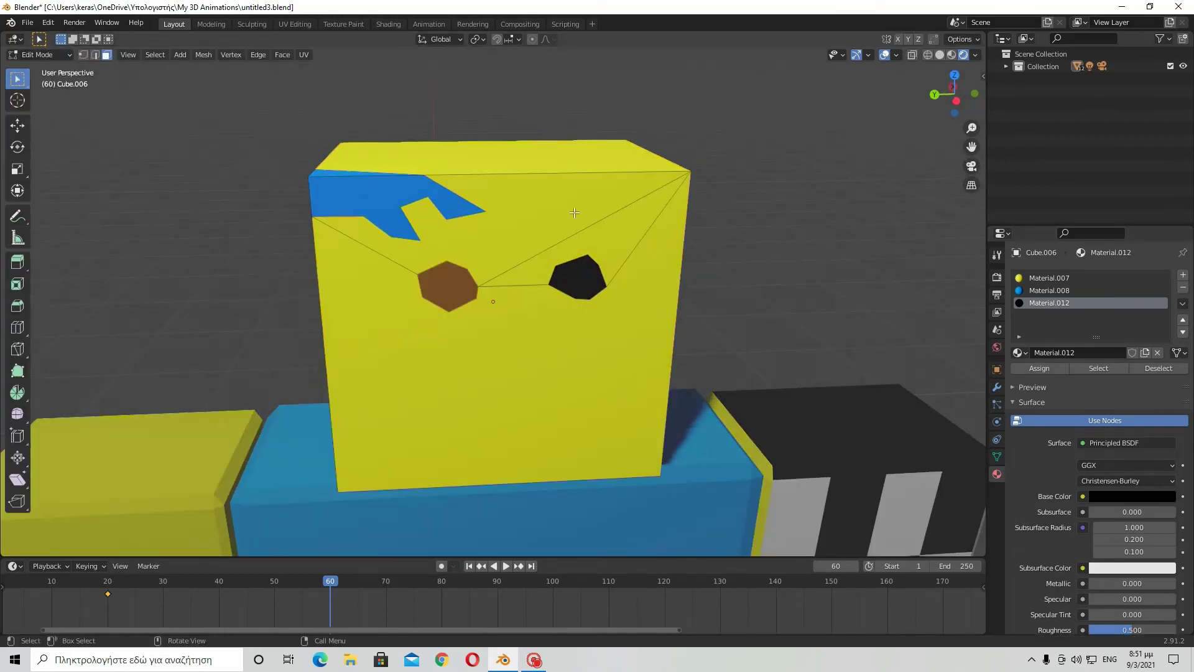
pyautogui.scroll(1, 574, 212)
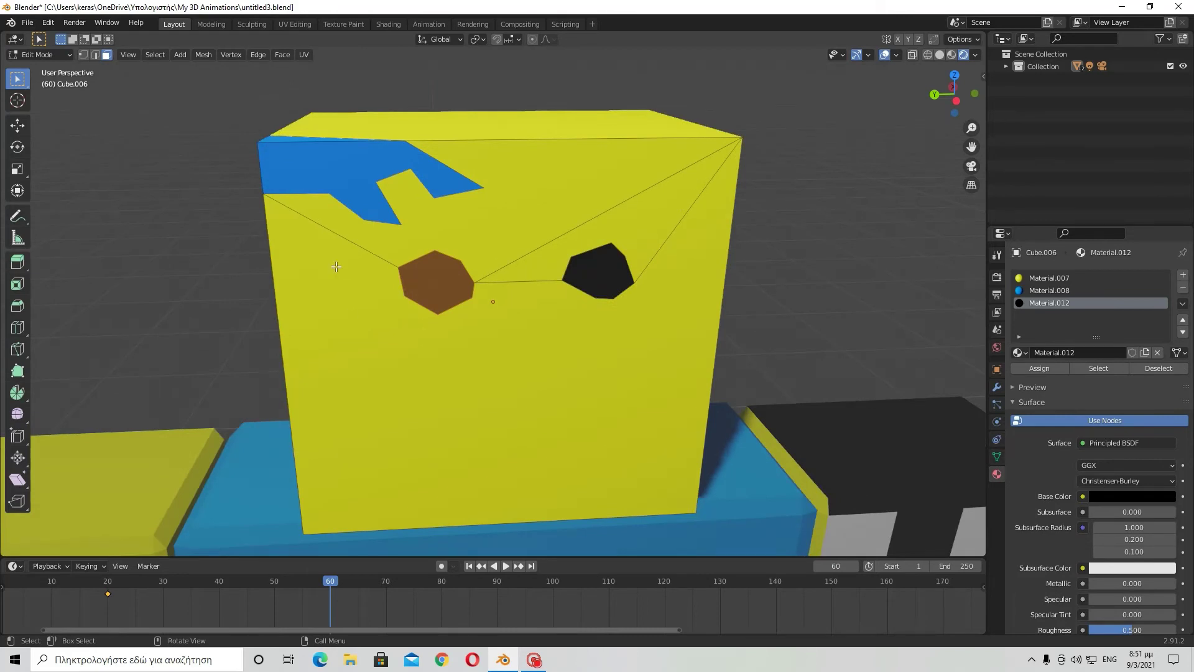
pyautogui.press('s')
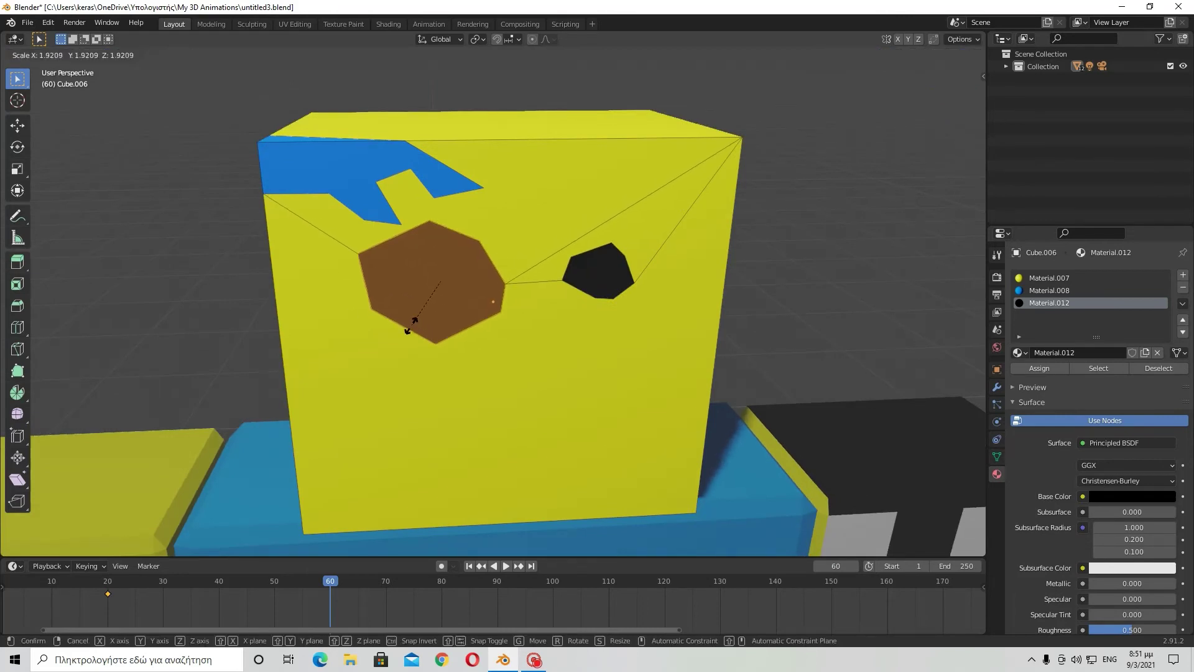
pyautogui.click(411, 325)
pyautogui.click(597, 271)
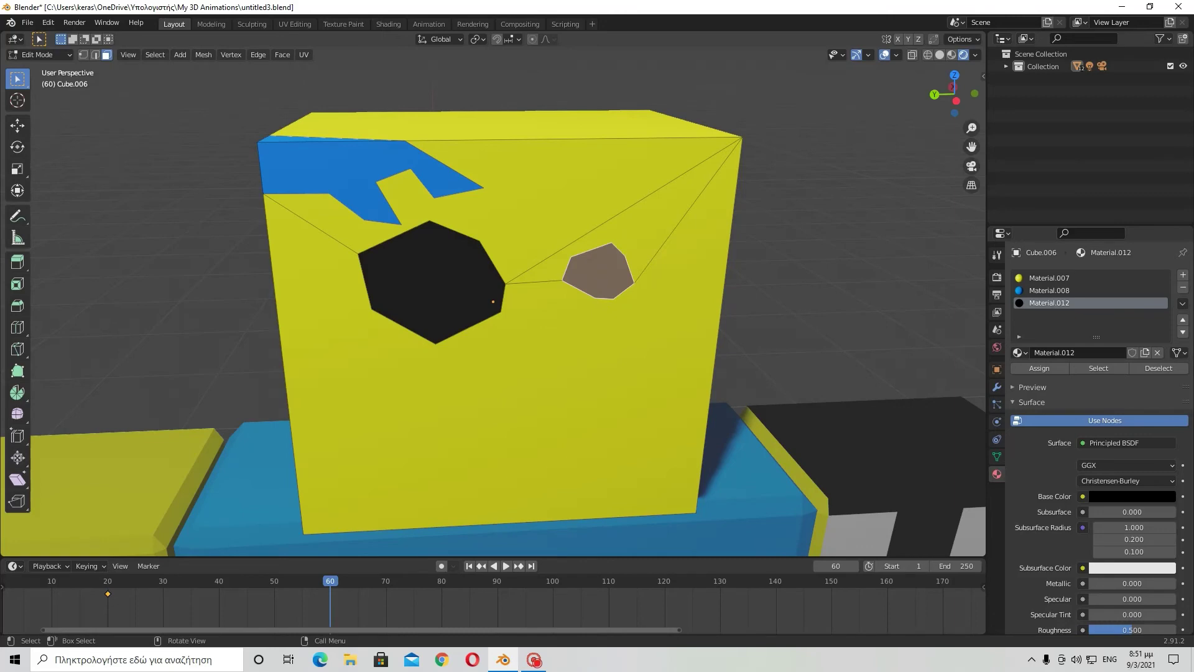
pyautogui.press('s')
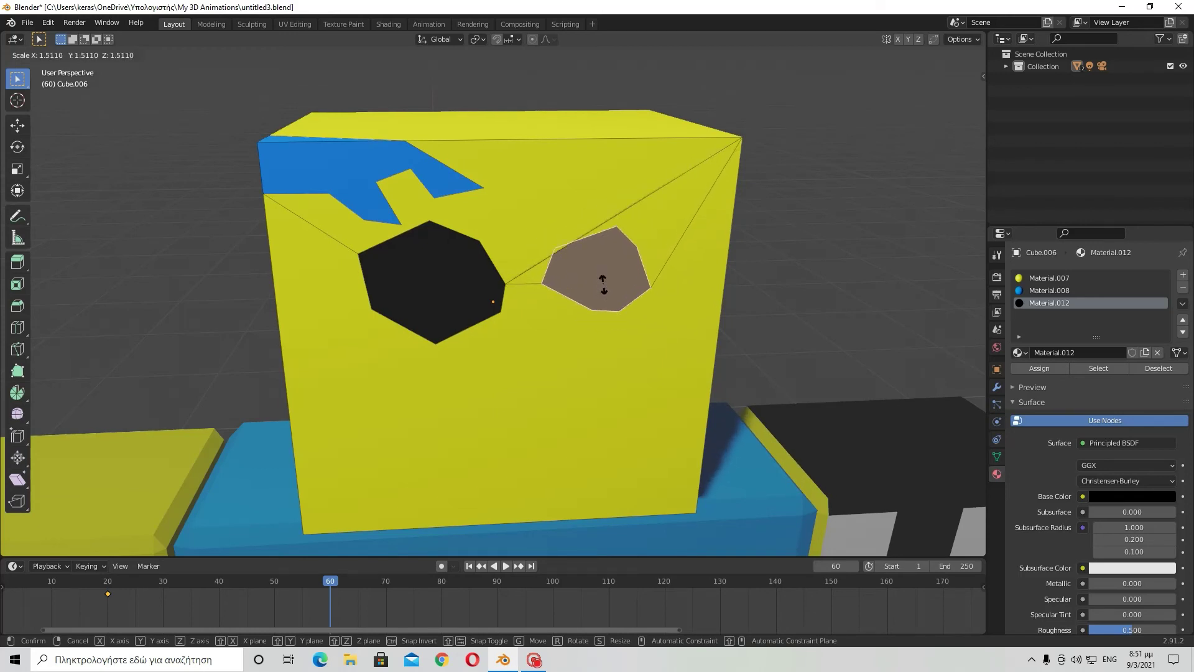
pyautogui.click(603, 284)
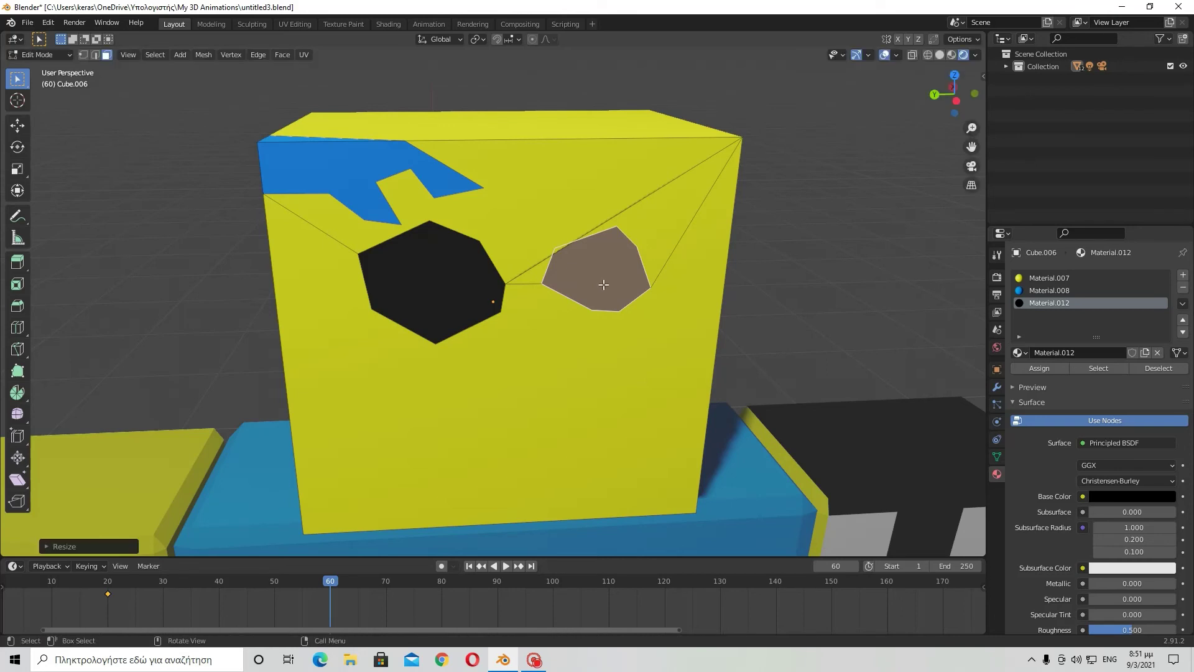
# Step: Shift the right eye further right and shrink the left eye face
pyautogui.click(9, 132)
pyautogui.moveTo(550, 276); pyautogui.dragTo(607, 274)
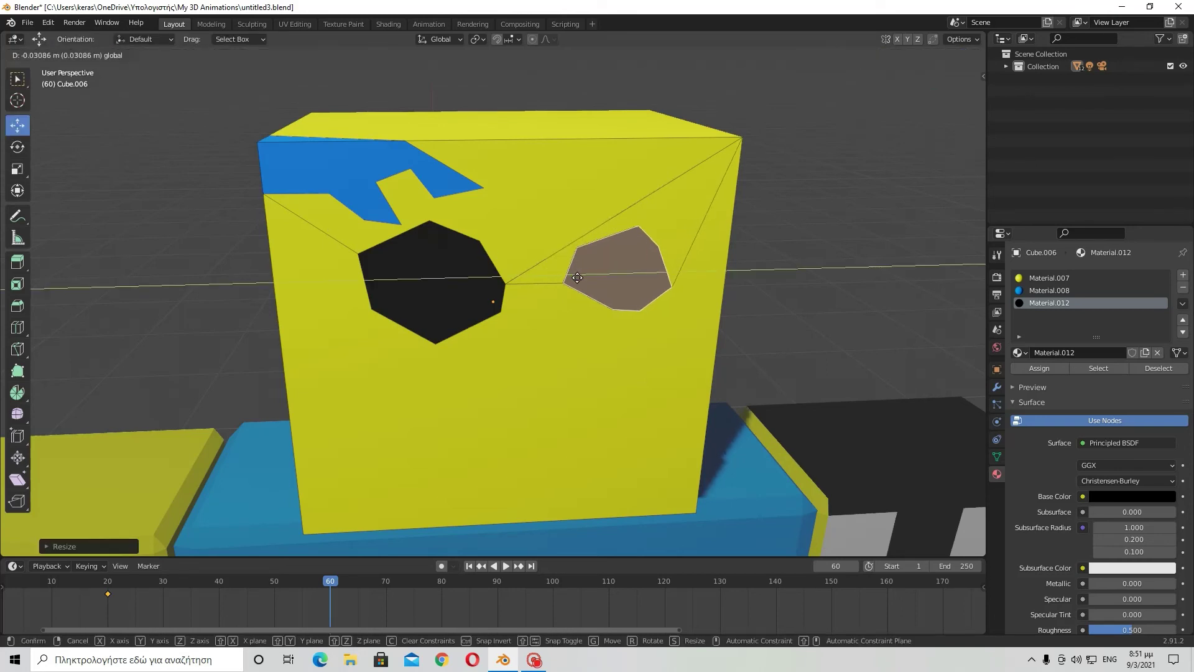
pyautogui.click(365, 280)
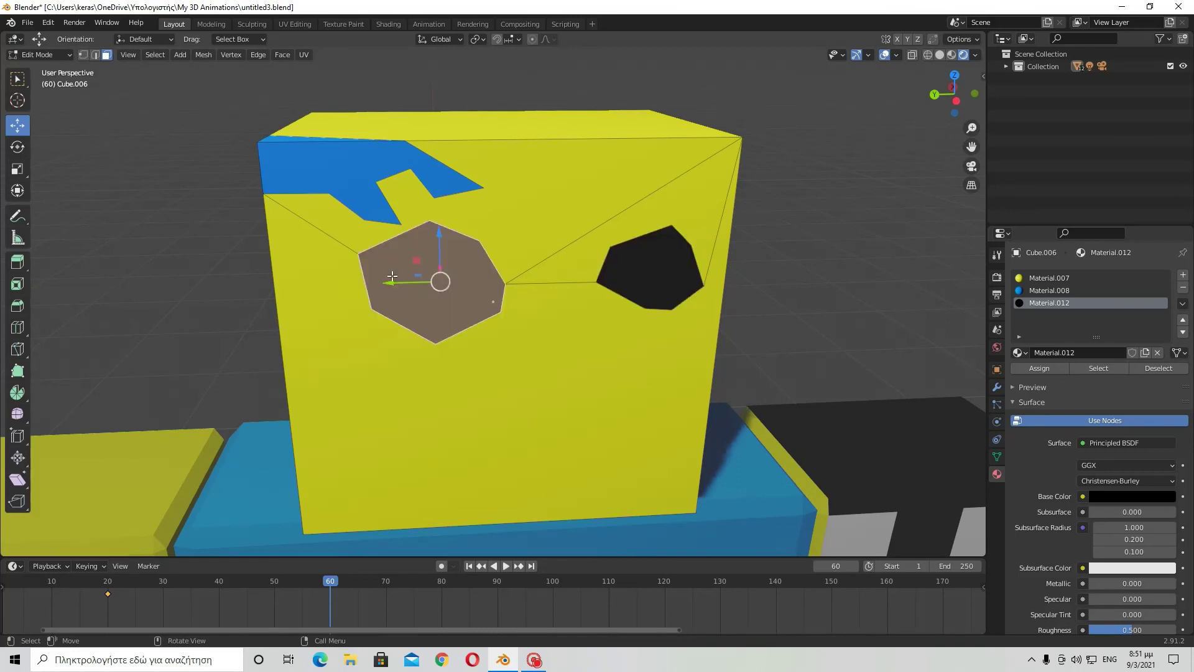
pyautogui.press('s')
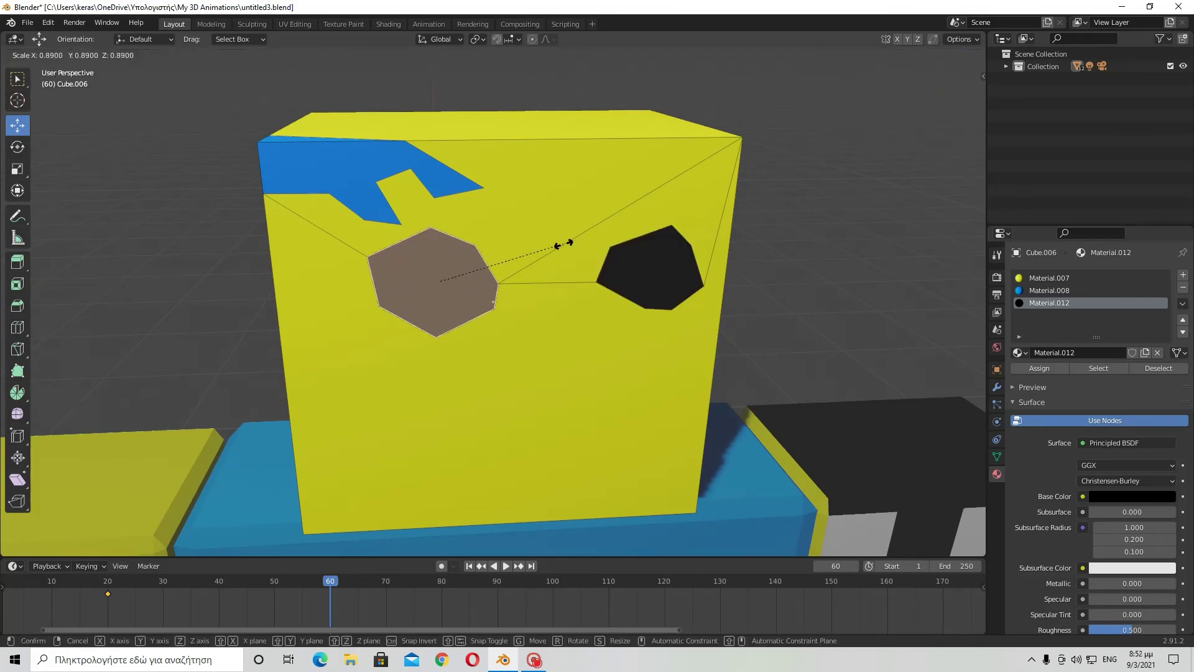
pyautogui.click(545, 256)
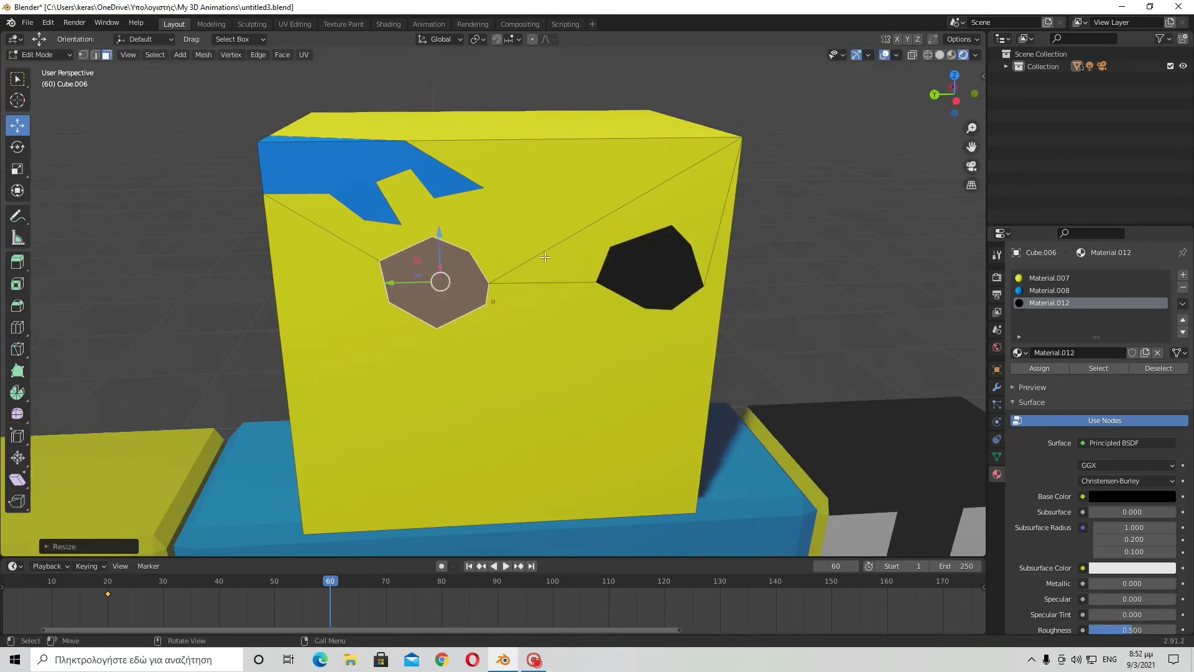
# Step: Slide the left eye along the Y axis and nudge the right eye face left
pyautogui.press('g')
pyautogui.press('y')
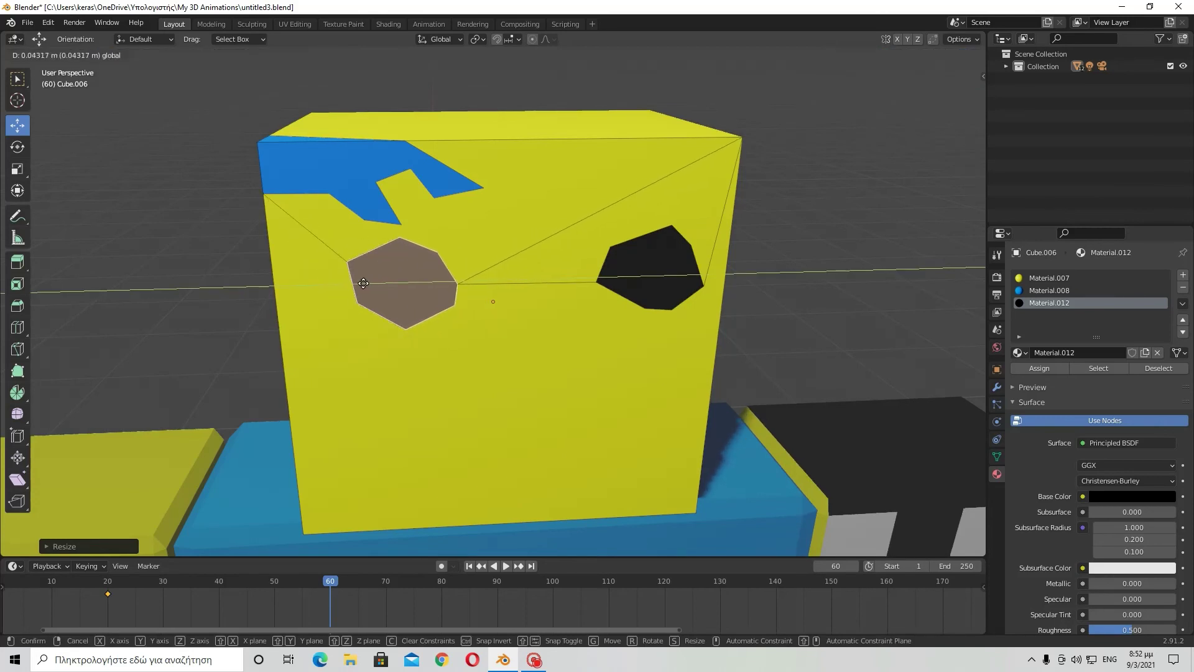
pyautogui.click(369, 283)
pyautogui.click(659, 275)
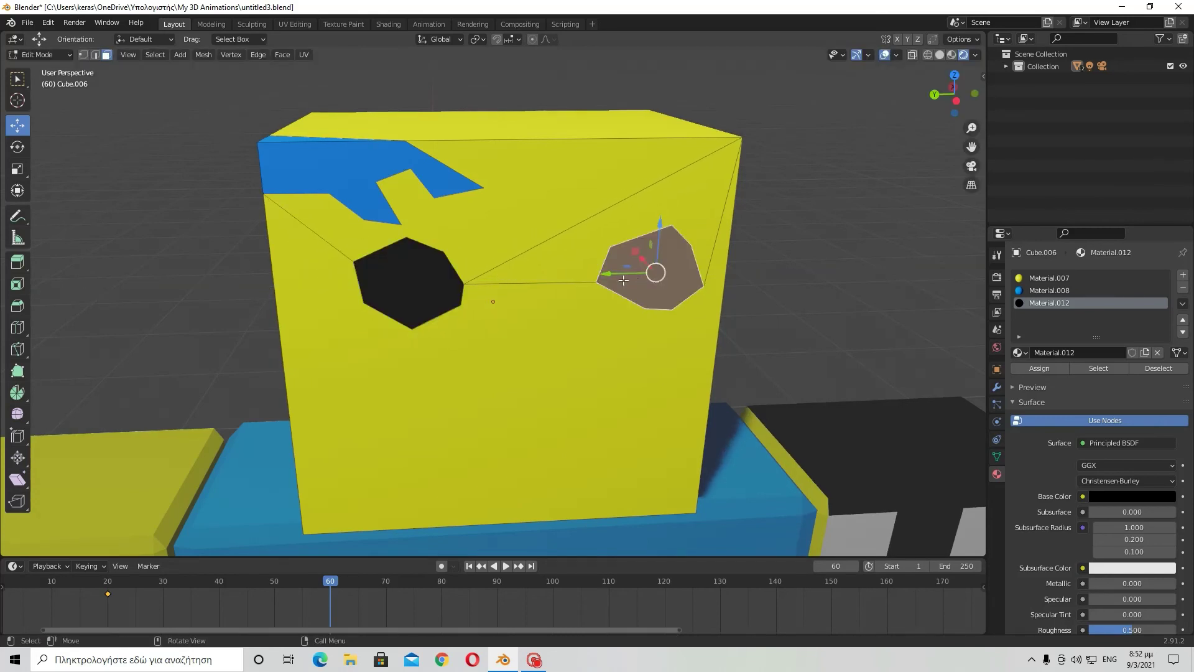
pyautogui.press('g')
pyautogui.click(603, 280)
# Step: Orbit to check the eye placement, then return the head to Object Mode
pyautogui.scroll(3, 622, 273)
pyautogui.moveTo(677, 255)
pyautogui.mouseDown(button='middle')
pyautogui.moveTo(674, 276)
pyautogui.moveTo(647, 262)
pyautogui.mouseUp(button='middle')
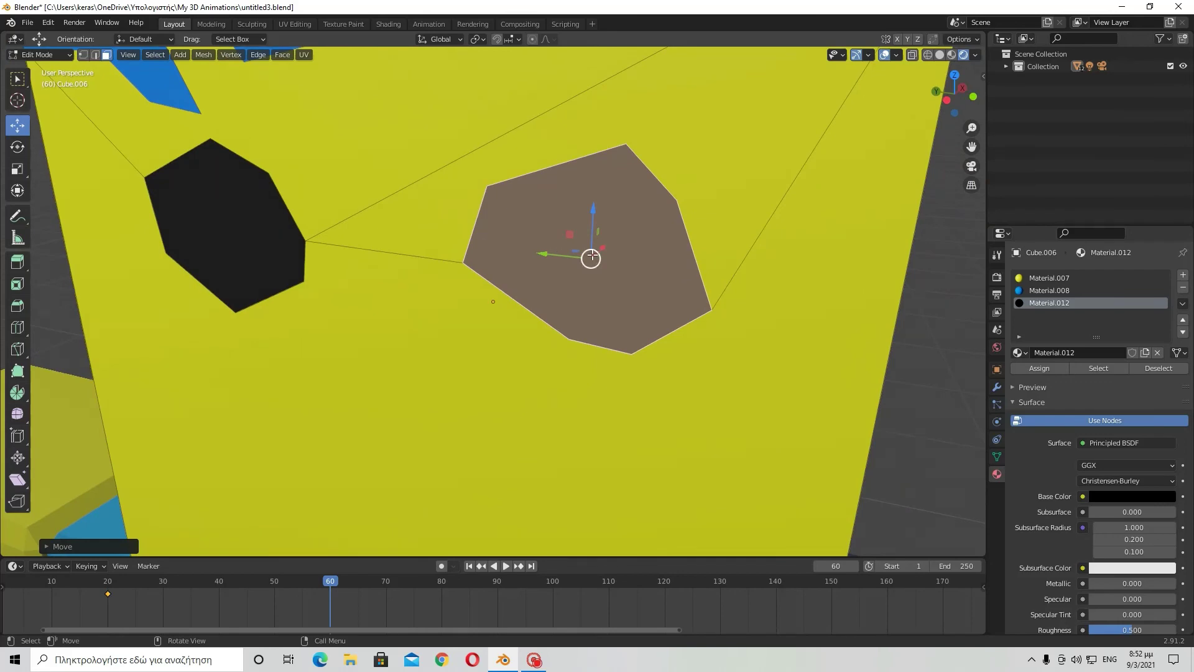
pyautogui.scroll(-3, 590, 256)
pyautogui.scroll(-2, 276, 288)
pyautogui.moveTo(276, 288); pyautogui.dragTo(320, 291, button='middle')
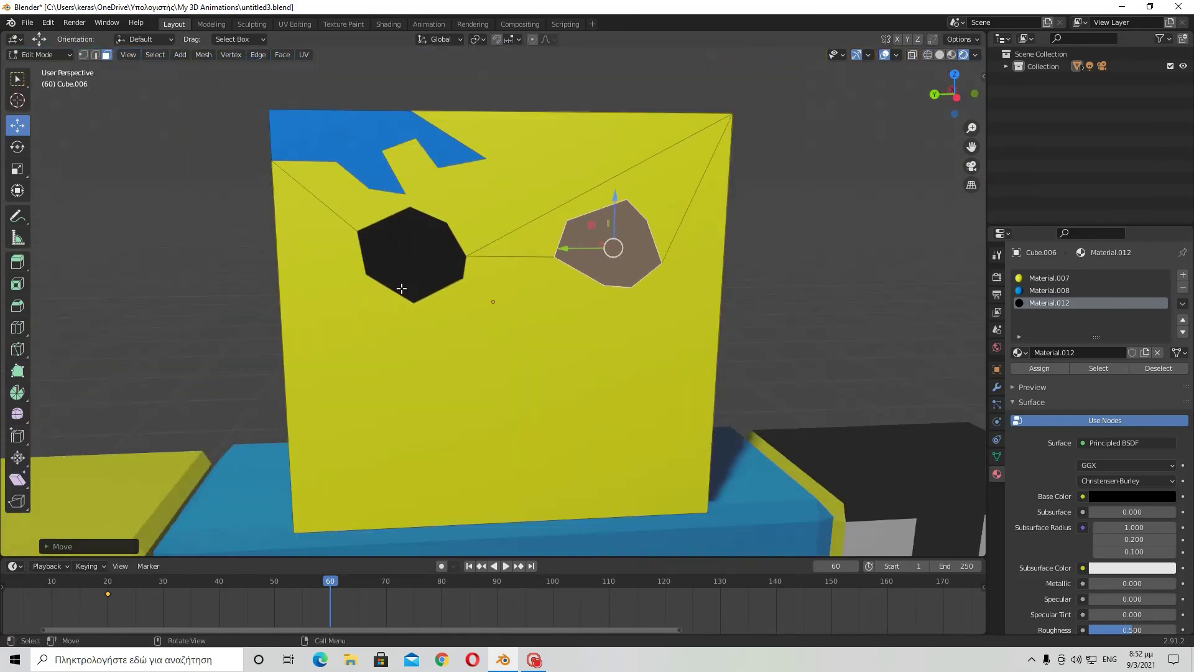
pyautogui.click(47, 54)
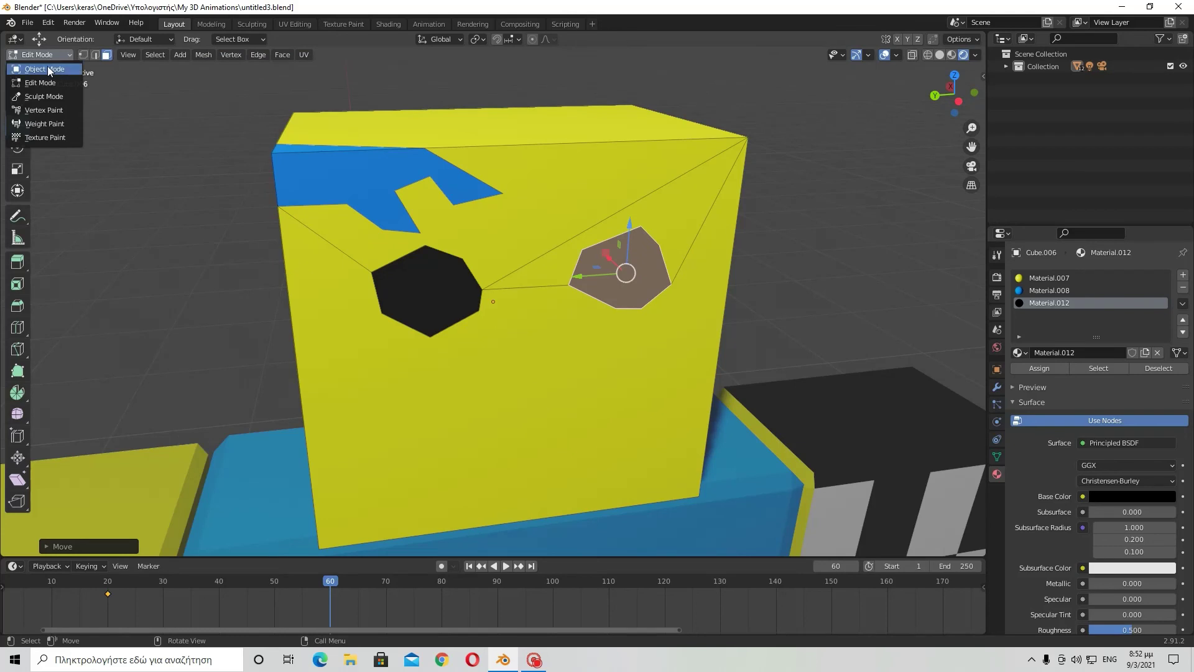
pyautogui.click(37, 67)
pyautogui.scroll(-3, 393, 327)
# Step: Orbit around the character and switch the head back into Edit Mode
pyautogui.scroll(-2, 456, 290)
pyautogui.scroll(-3, 534, 270)
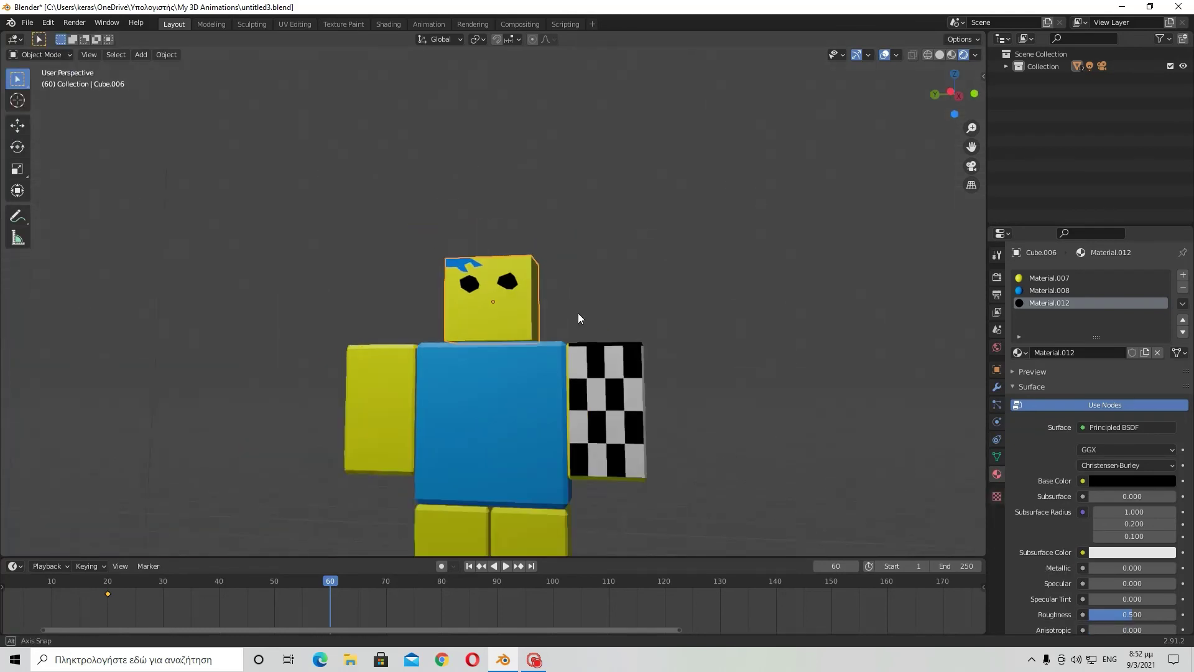
pyautogui.moveTo(577, 312); pyautogui.dragTo(614, 334, button='middle')
pyautogui.scroll(5, 525, 353)
pyautogui.scroll(3, 524, 358)
pyautogui.moveTo(455, 342); pyautogui.dragTo(463, 323, button='middle')
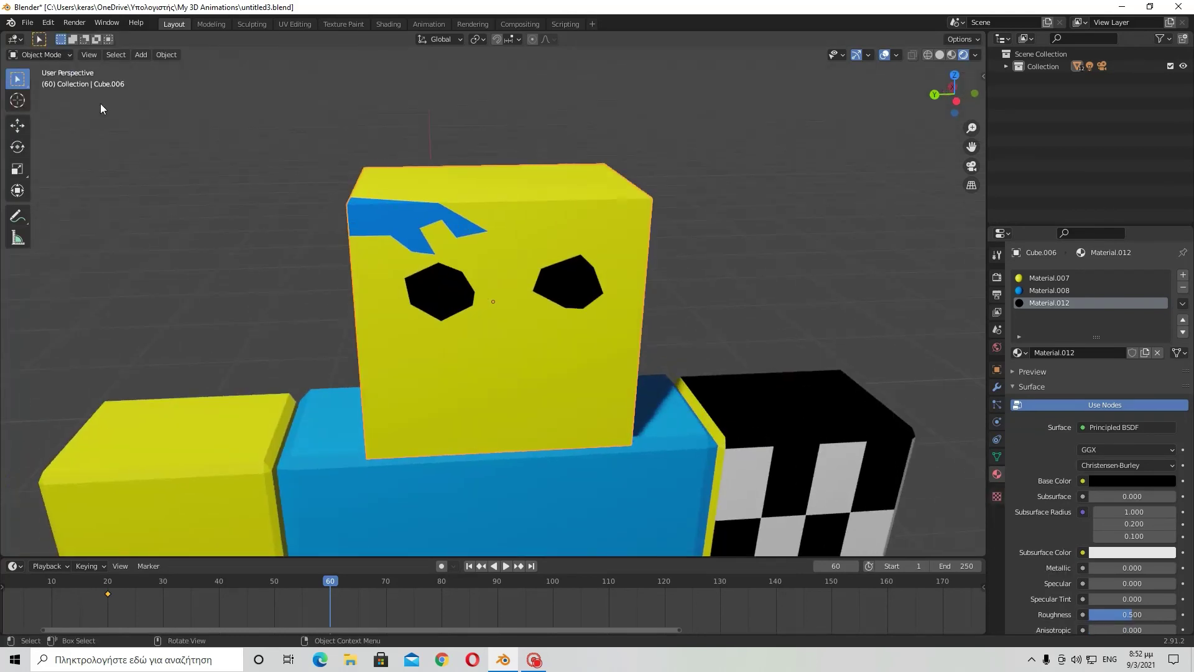
pyautogui.click(37, 54)
pyautogui.click(37, 81)
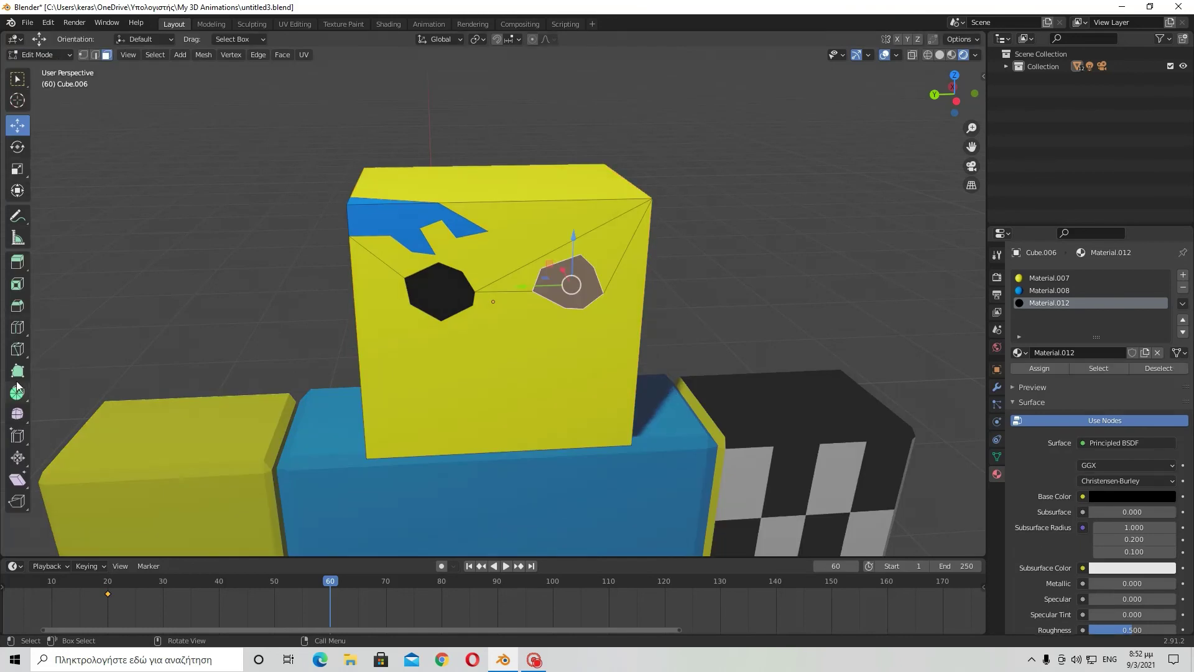
# Step: With the Knife tool, trace the grin's upper edge and right side on the head front
pyautogui.click(18, 350)
pyautogui.moveTo(373, 345); pyautogui.dragTo(382, 315, button='middle')
pyautogui.scroll(3, 442, 330)
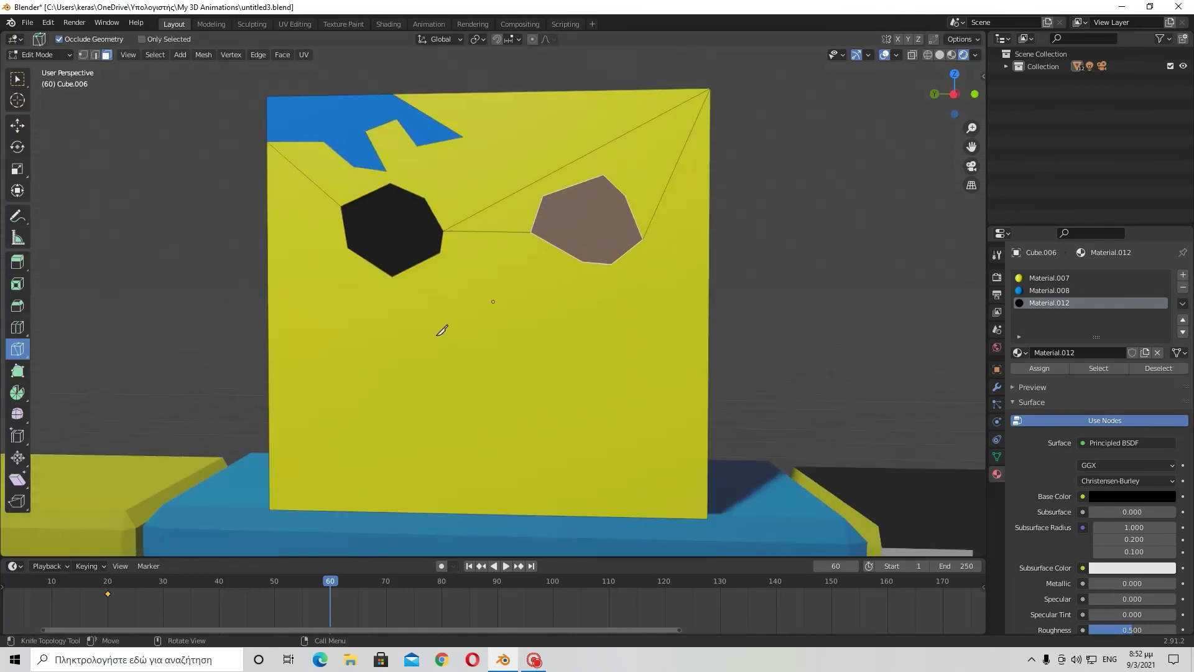
pyautogui.click(408, 346)
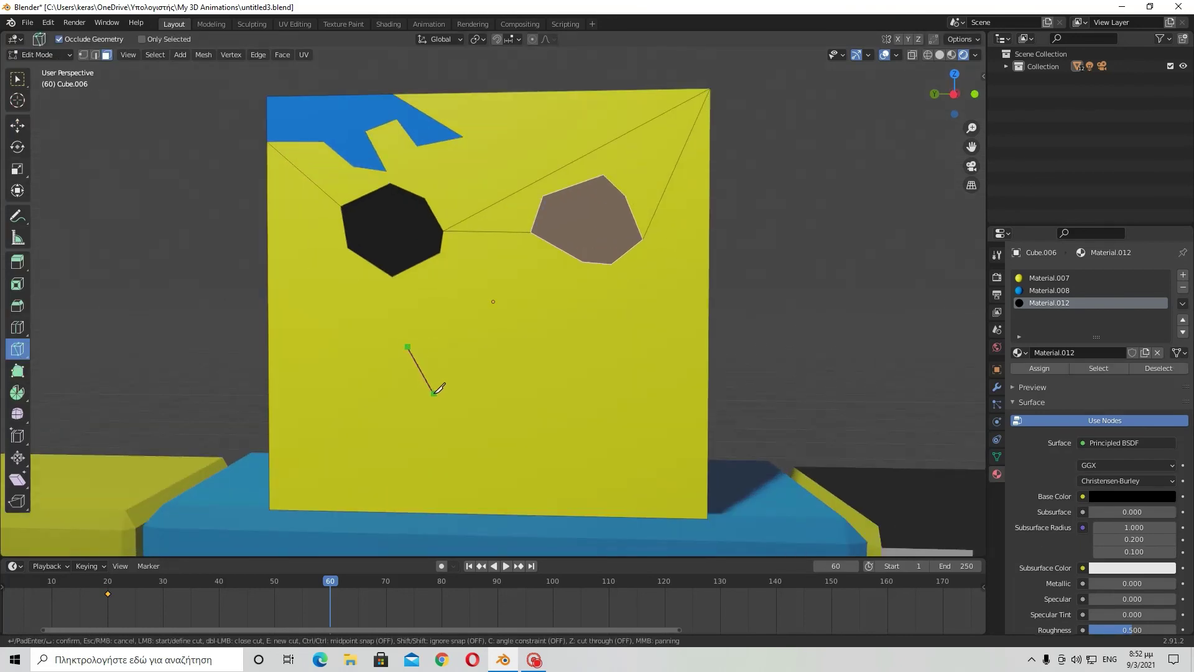
pyautogui.click(433, 393)
pyautogui.click(531, 396)
pyautogui.click(582, 352)
pyautogui.click(582, 391)
# Step: Trace the grin's lower curve back to its starting point and confirm the cut
pyautogui.click(572, 434)
pyautogui.click(482, 447)
pyautogui.click(414, 430)
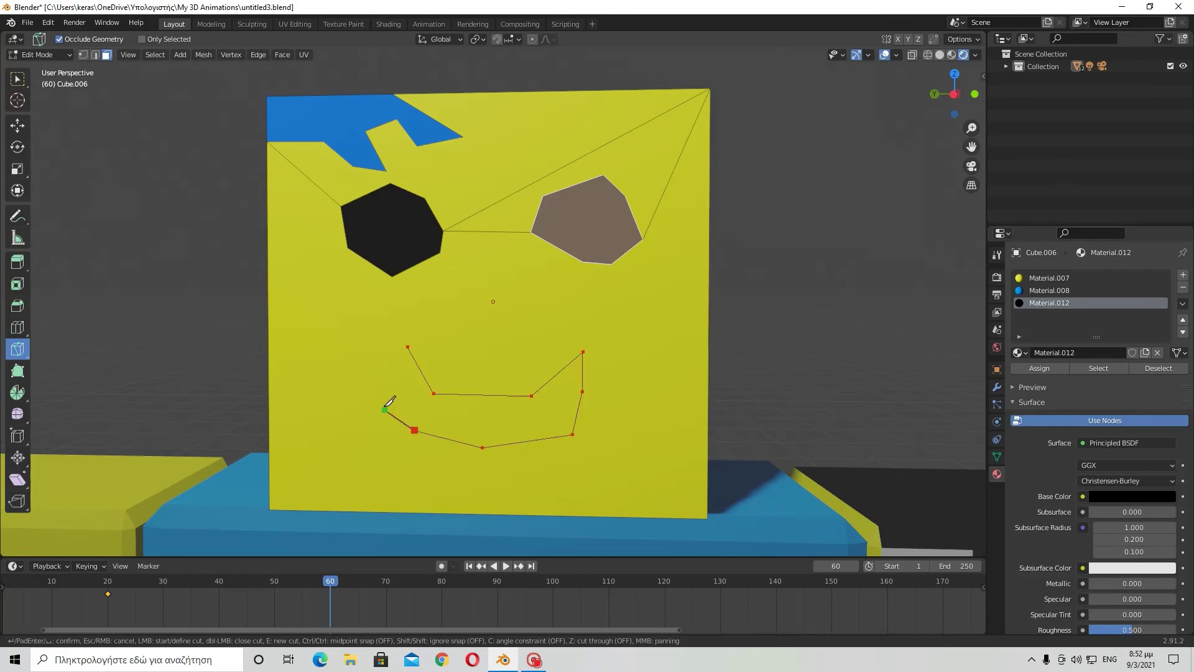
pyautogui.click(383, 397)
pyautogui.click(394, 343)
pyautogui.click(408, 347)
pyautogui.press('Return')
# Step: Select the new mouth face and assign it the black Material.012
pyautogui.scroll(-2, 549, 342)
pyautogui.scroll(-4, 550, 329)
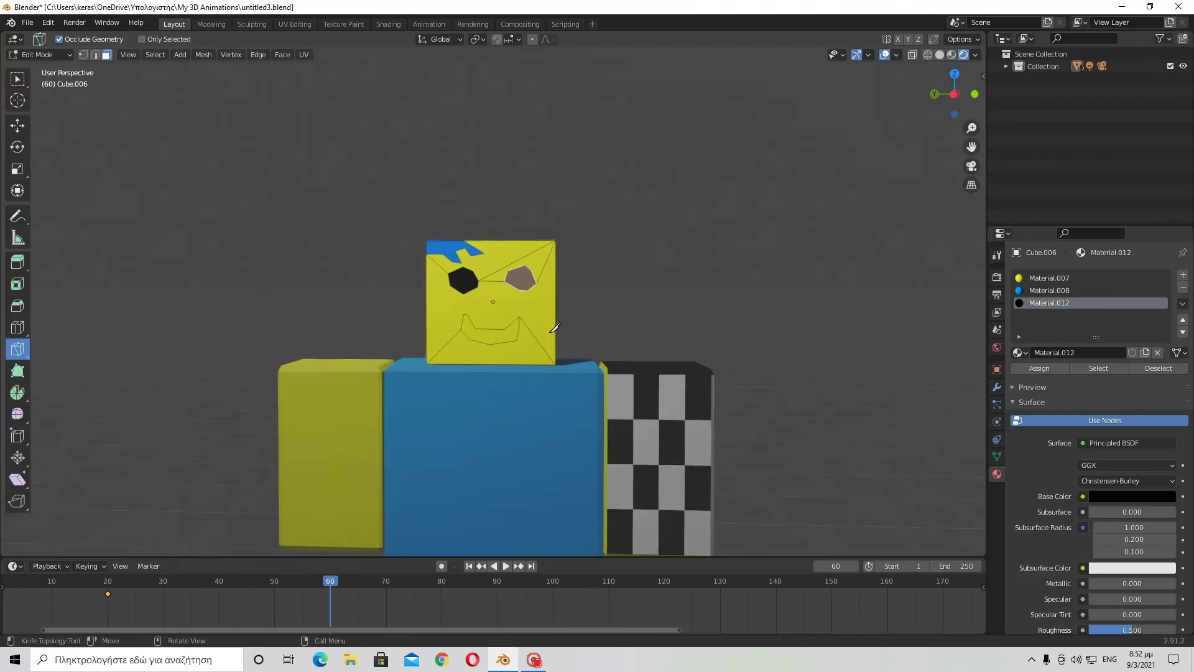
pyautogui.scroll(4, 547, 336)
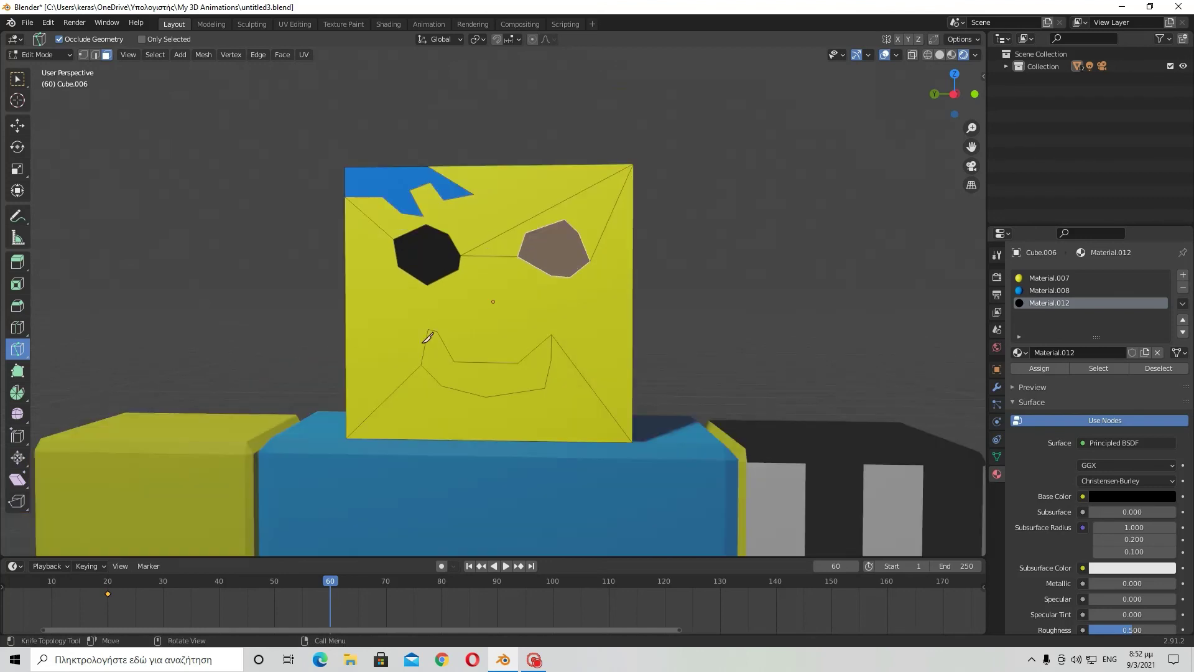
pyautogui.click(22, 83)
pyautogui.click(464, 370)
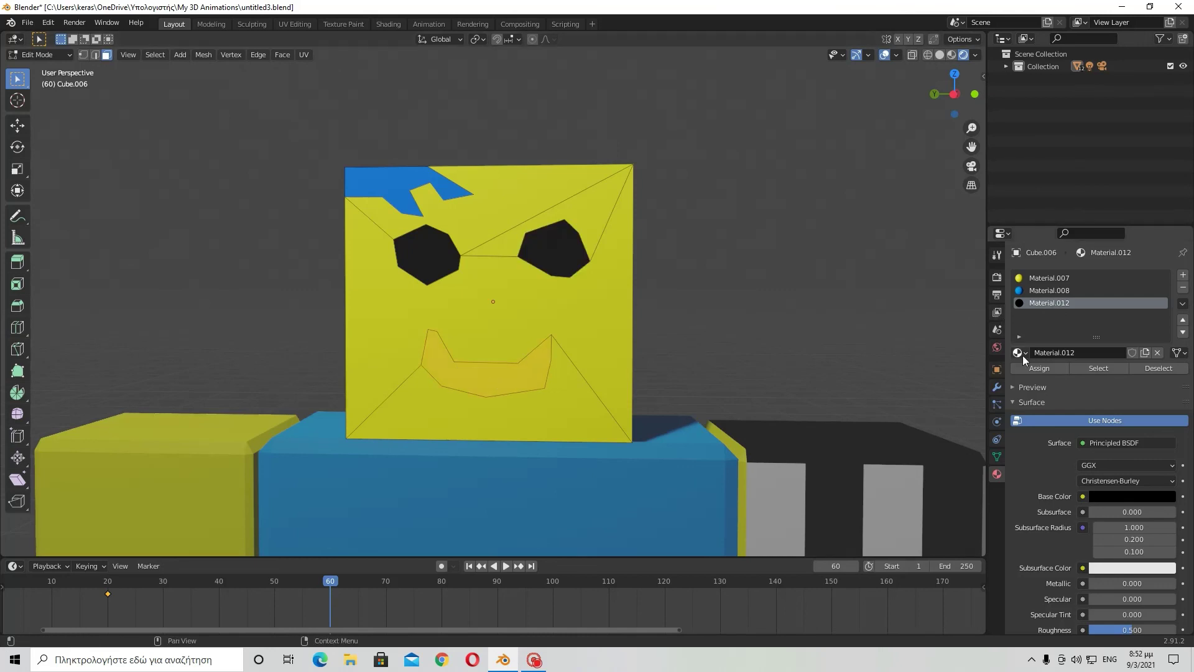
pyautogui.click(1039, 367)
pyautogui.scroll(-2, 732, 289)
# Step: Switch the head to Object Mode and zoom in on the character's face
pyautogui.click(37, 54)
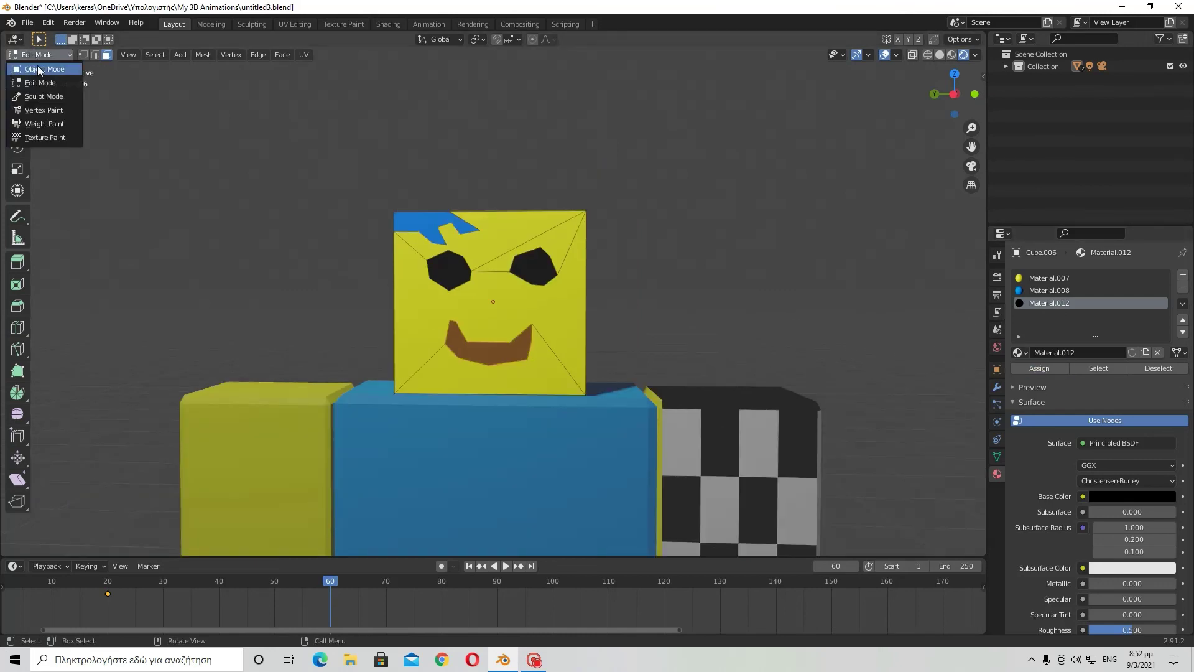
pyautogui.scroll(-4, 484, 258)
pyautogui.scroll(-1, 751, 291)
pyautogui.scroll(3, 746, 287)
pyautogui.scroll(-3, 715, 311)
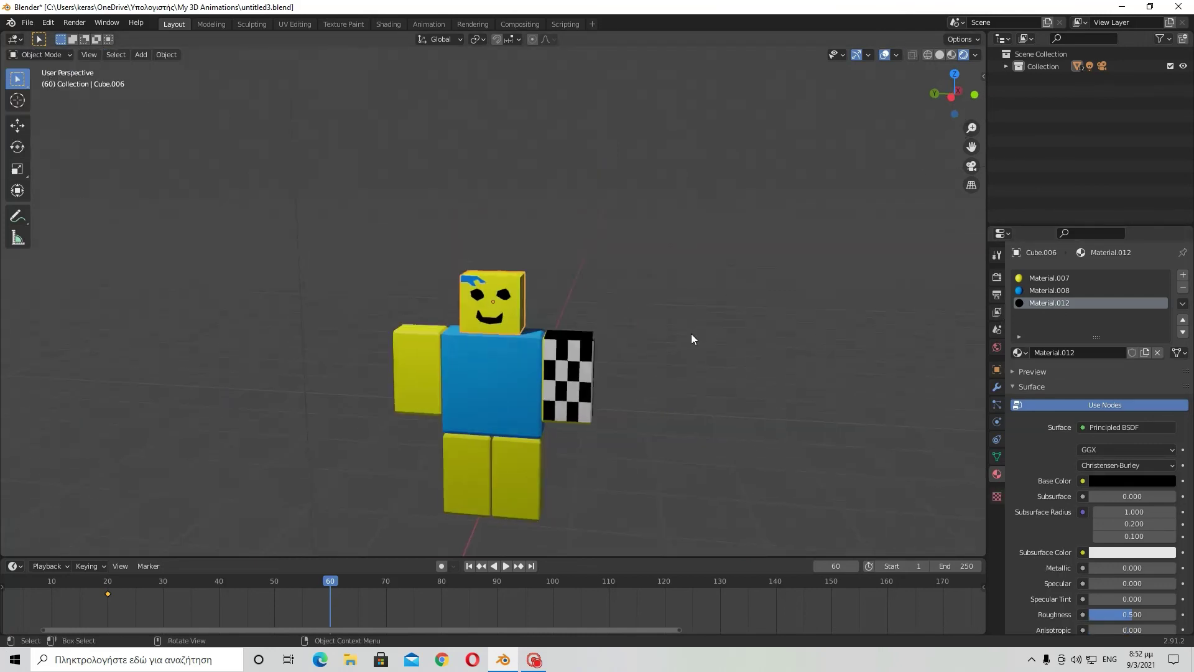
pyautogui.moveTo(692, 333)
pyautogui.mouseDown(button='middle')
pyautogui.moveTo(557, 356)
pyautogui.moveTo(322, 353)
pyautogui.moveTo(692, 369)
pyautogui.moveTo(639, 355)
pyautogui.moveTo(618, 334)
pyautogui.moveTo(635, 347)
pyautogui.moveTo(670, 339)
pyautogui.mouseUp(button='middle')
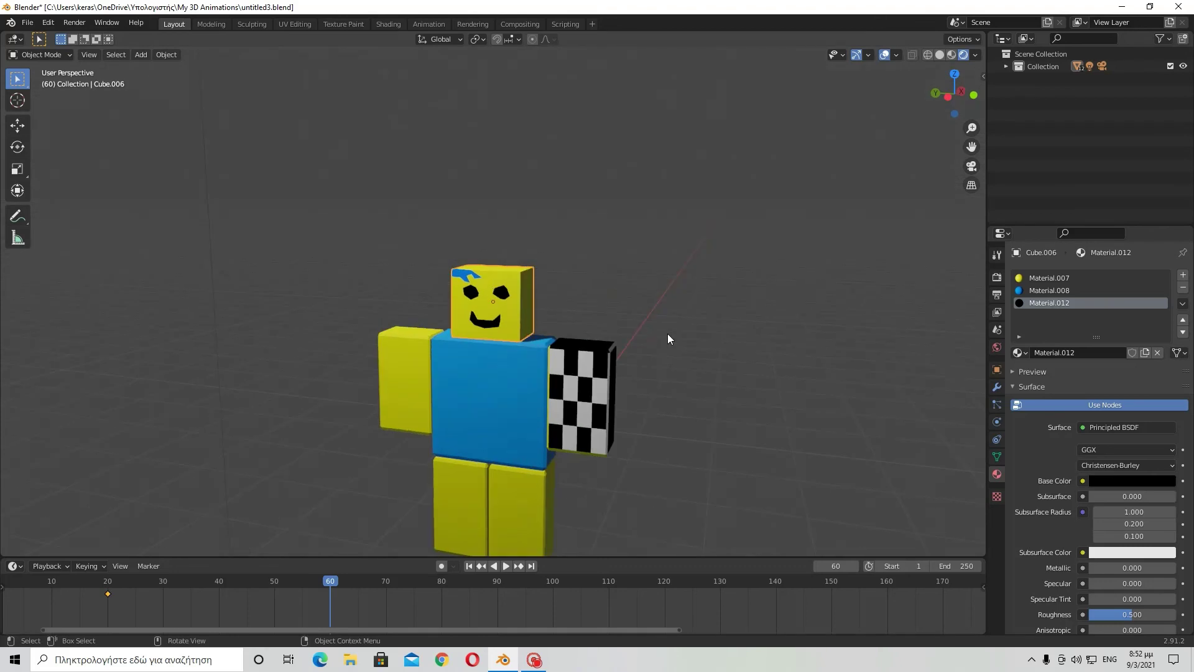
pyautogui.scroll(1, 621, 333)
pyautogui.scroll(2, 623, 339)
pyautogui.scroll(2, 621, 331)
pyautogui.scroll(3, 560, 348)
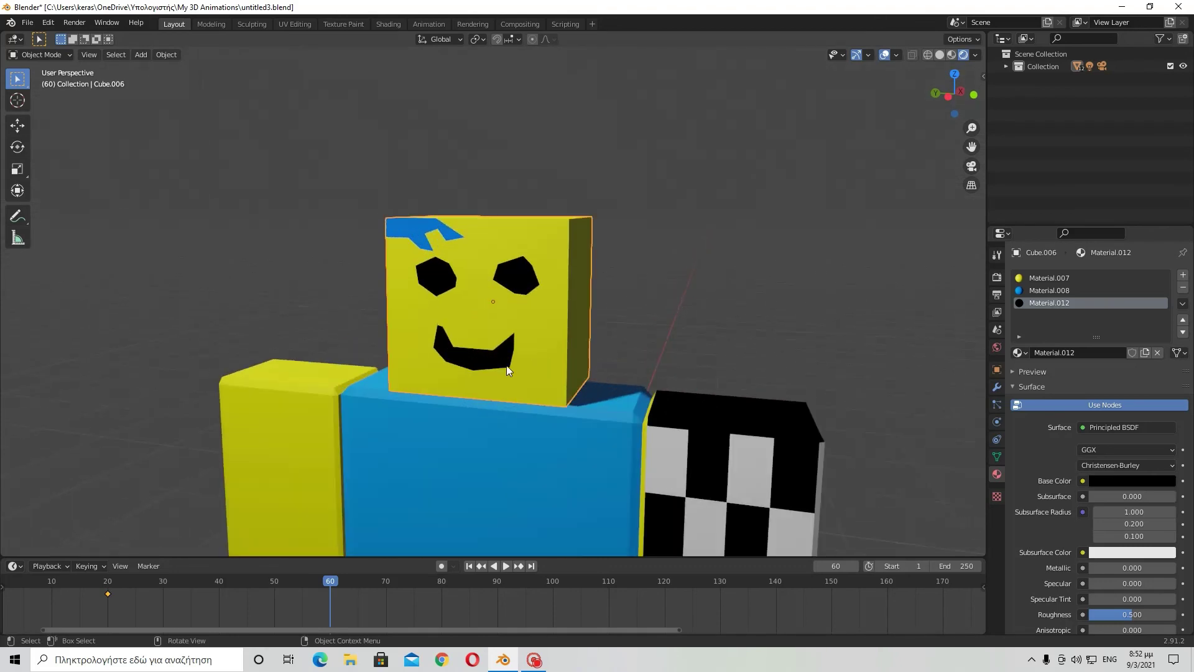
pyautogui.scroll(5, 494, 345)
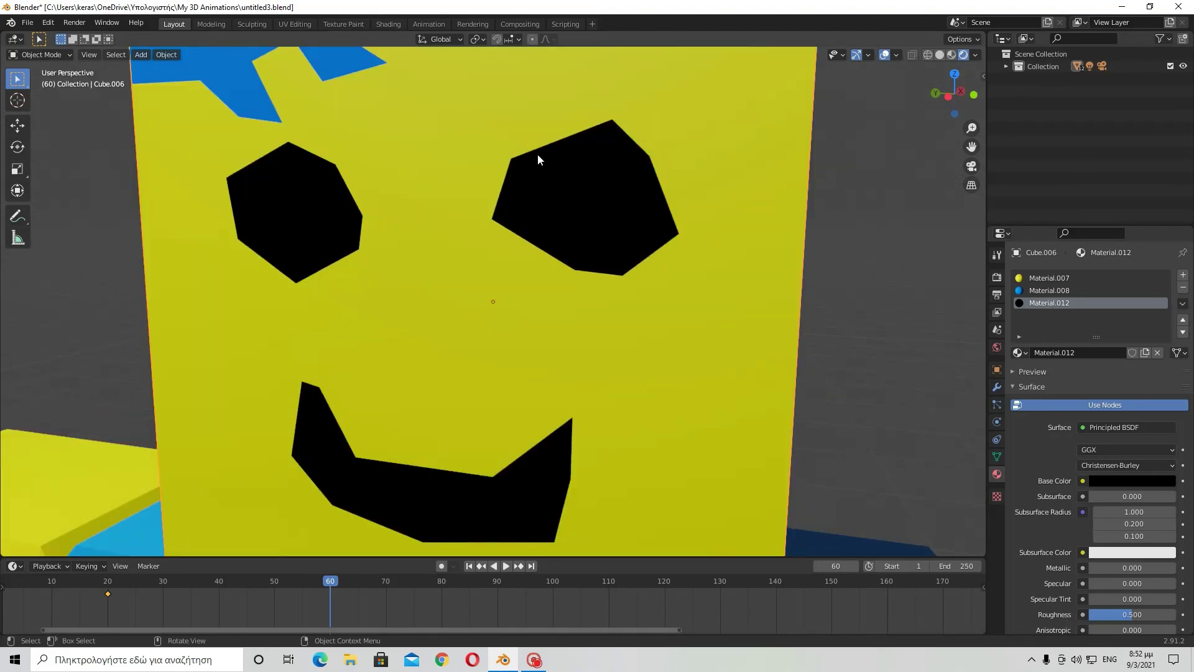
# Step: Orbit around the character to inspect the face and body from other angles
pyautogui.moveTo(546, 408); pyautogui.dragTo(319, 374, button='middle')
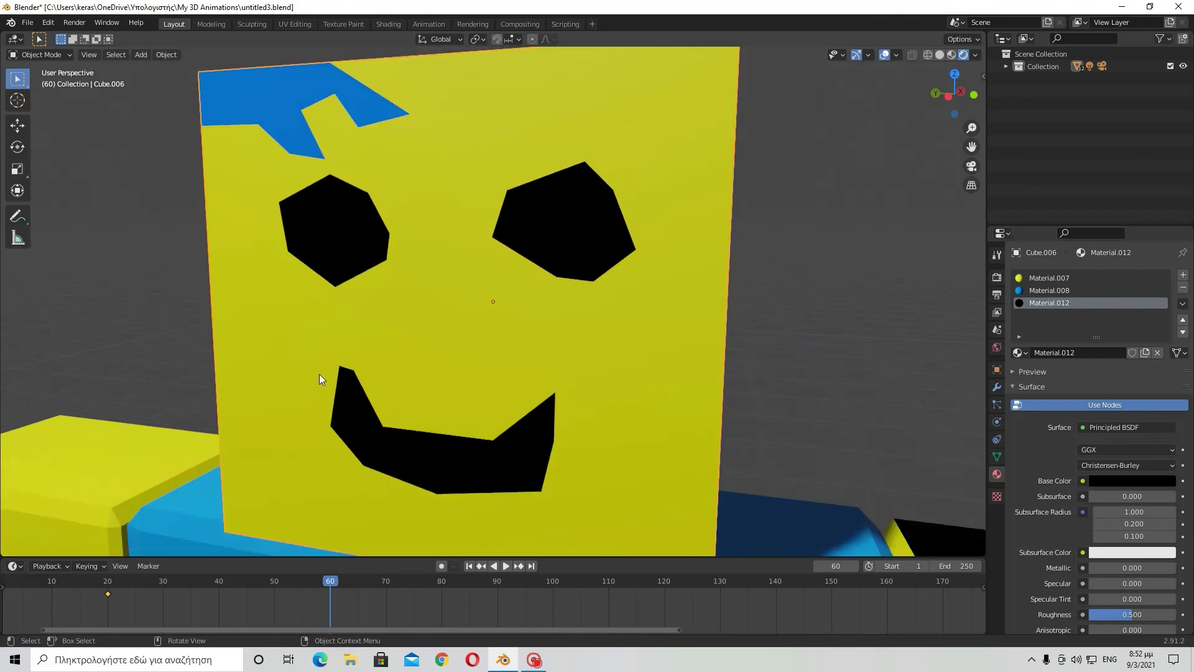
pyautogui.scroll(-2, 353, 300)
pyautogui.scroll(-4, 418, 272)
pyautogui.scroll(-3, 460, 301)
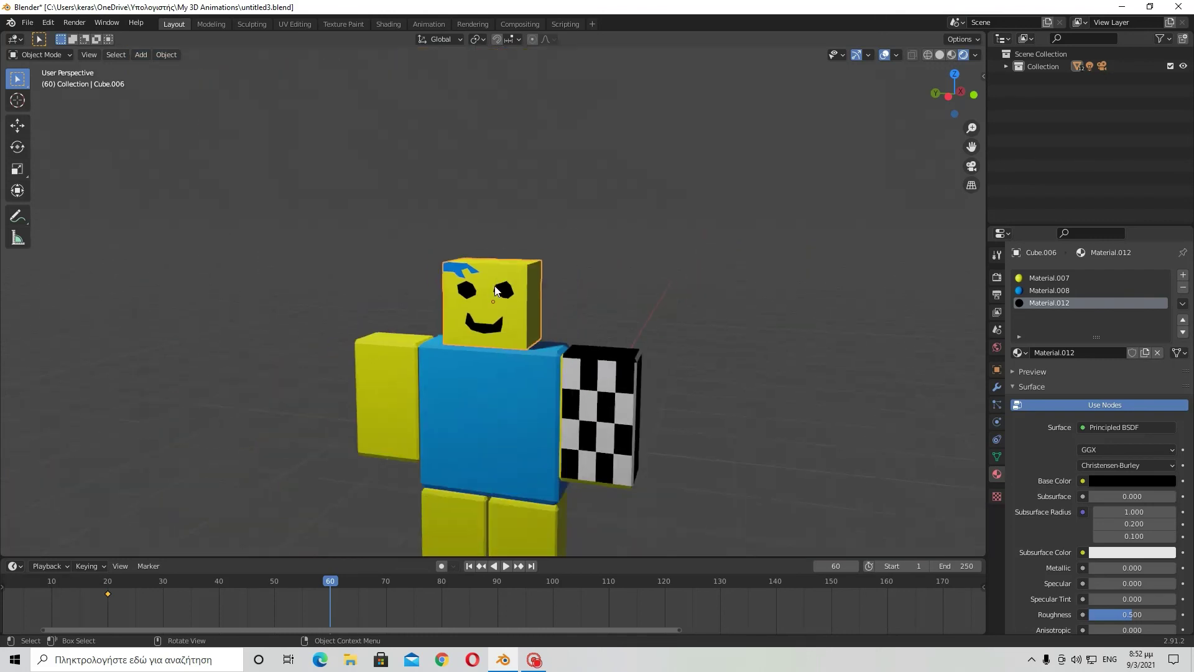
pyautogui.scroll(-3, 608, 324)
pyautogui.moveTo(609, 321); pyautogui.dragTo(615, 342, button='middle')
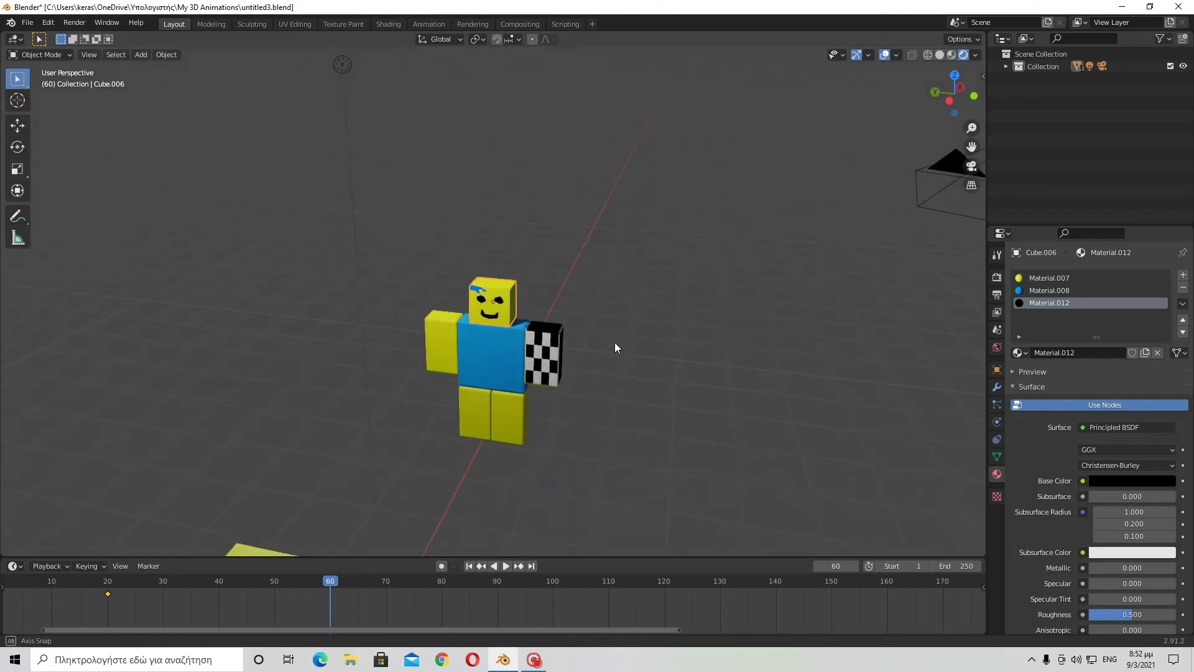
pyautogui.scroll(2, 615, 344)
pyautogui.scroll(2, 615, 341)
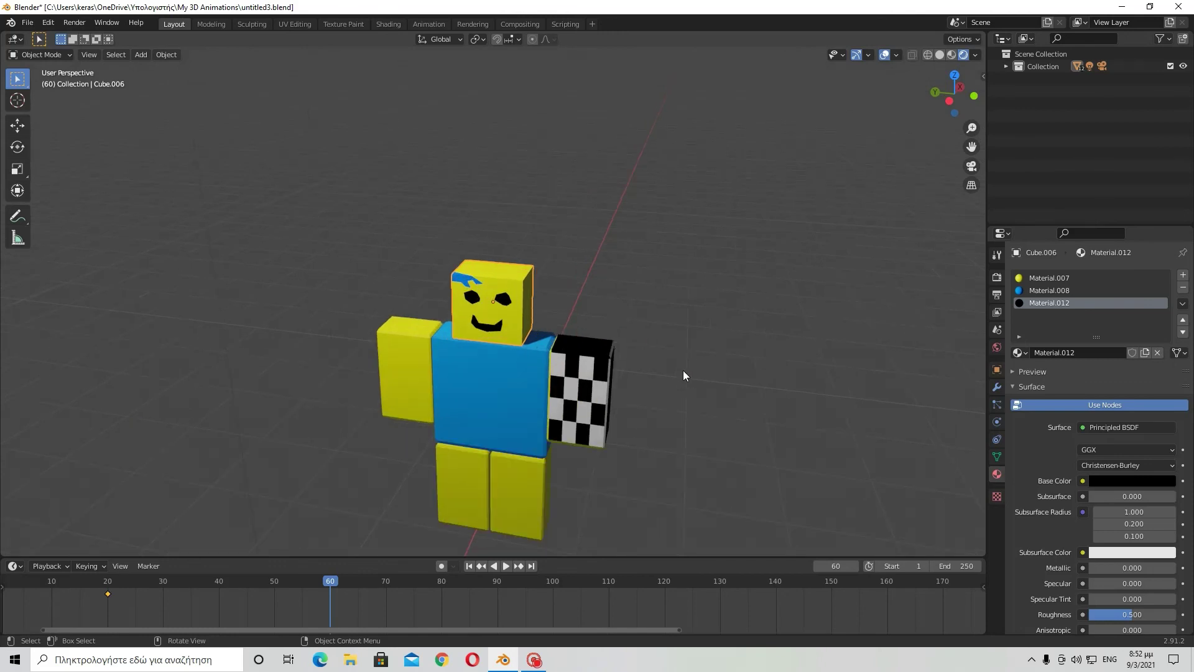